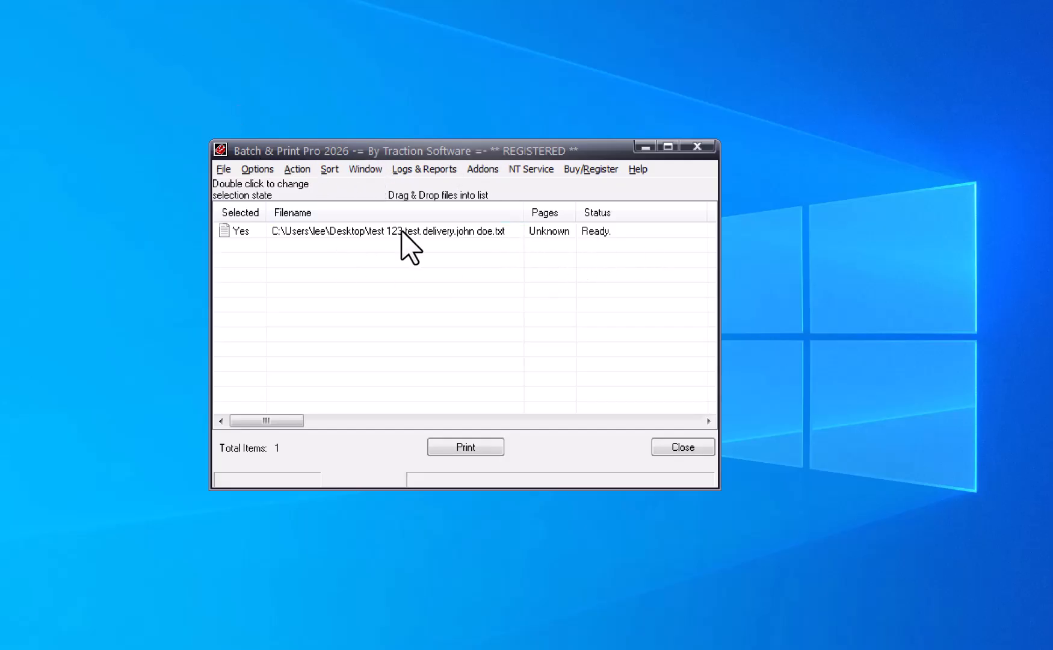
# In the separator page setup, enable on-the-fly separator generation before each file and name the separator file Separator Page1.rtf.
pyautogui.click(268, 171)
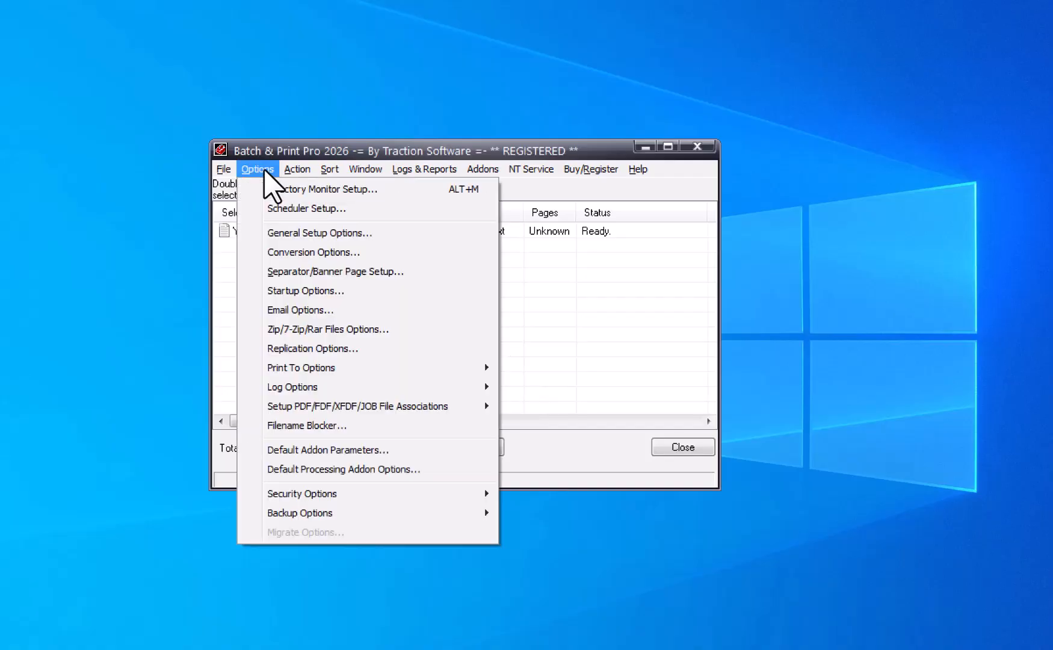
pyautogui.click(379, 272)
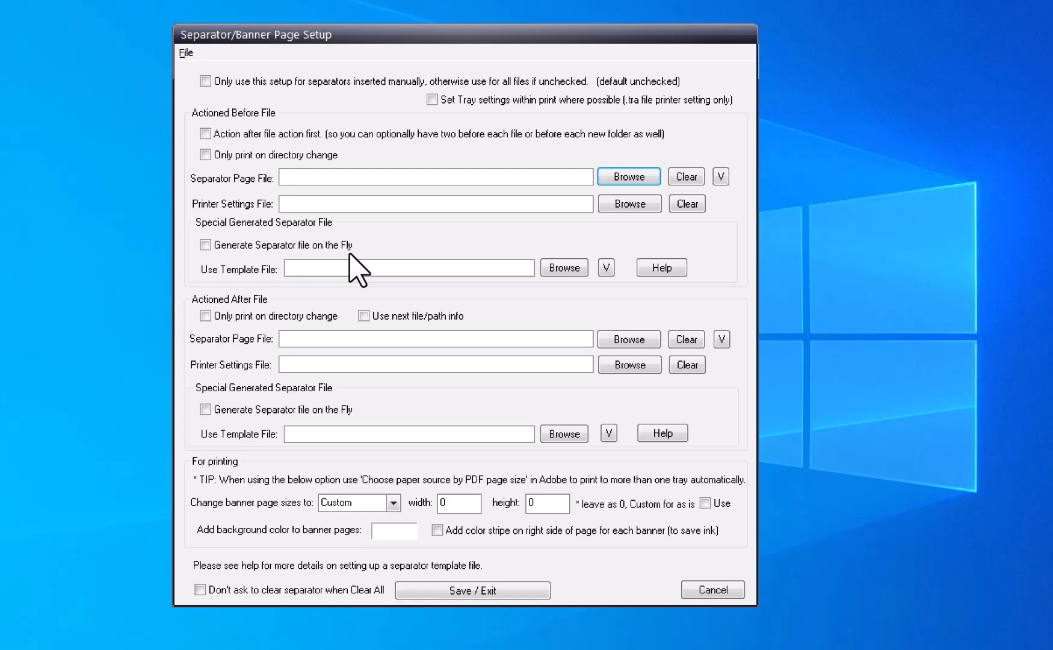
pyautogui.click(228, 249)
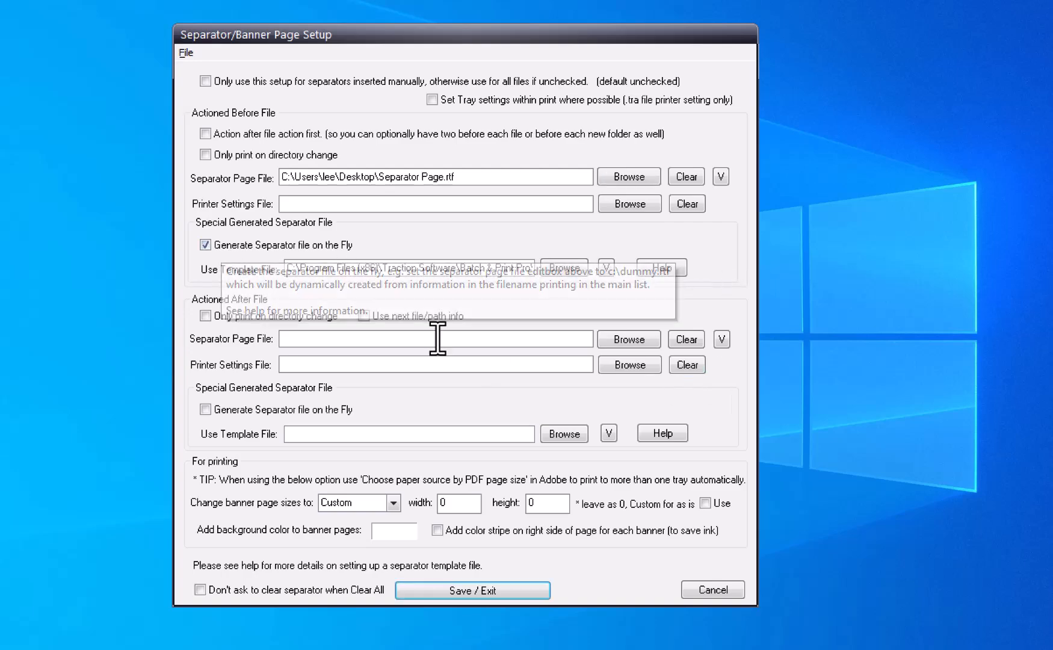
pyautogui.click(446, 176)
pyautogui.write('1')
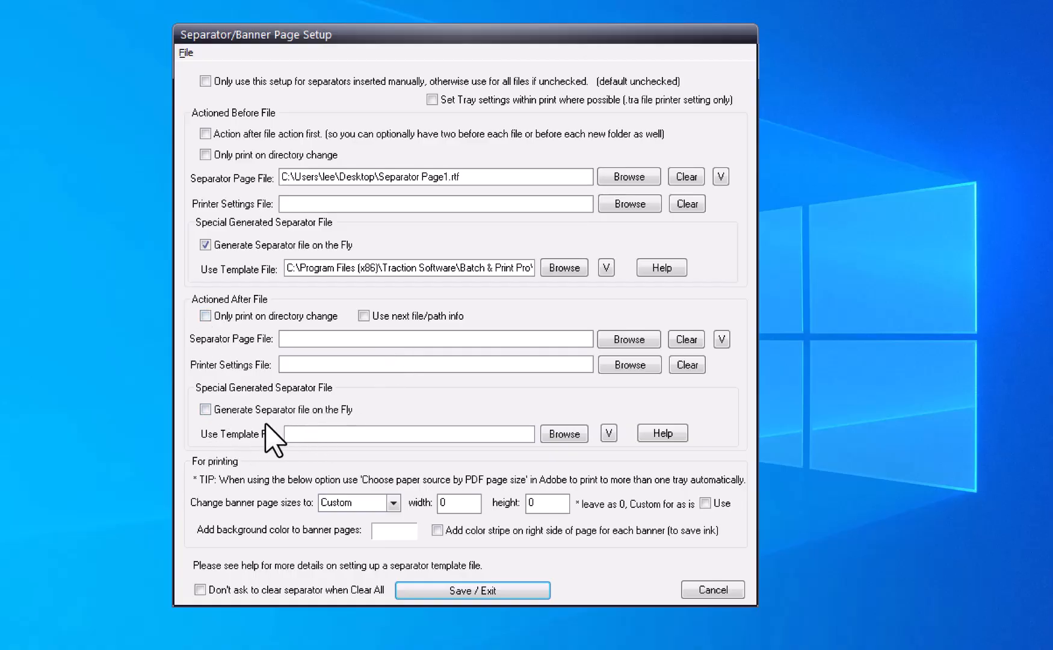
# Enable on-the-fly separator generation after each file and name that separator file Separator Page2.rtf.
pyautogui.click(205, 409)
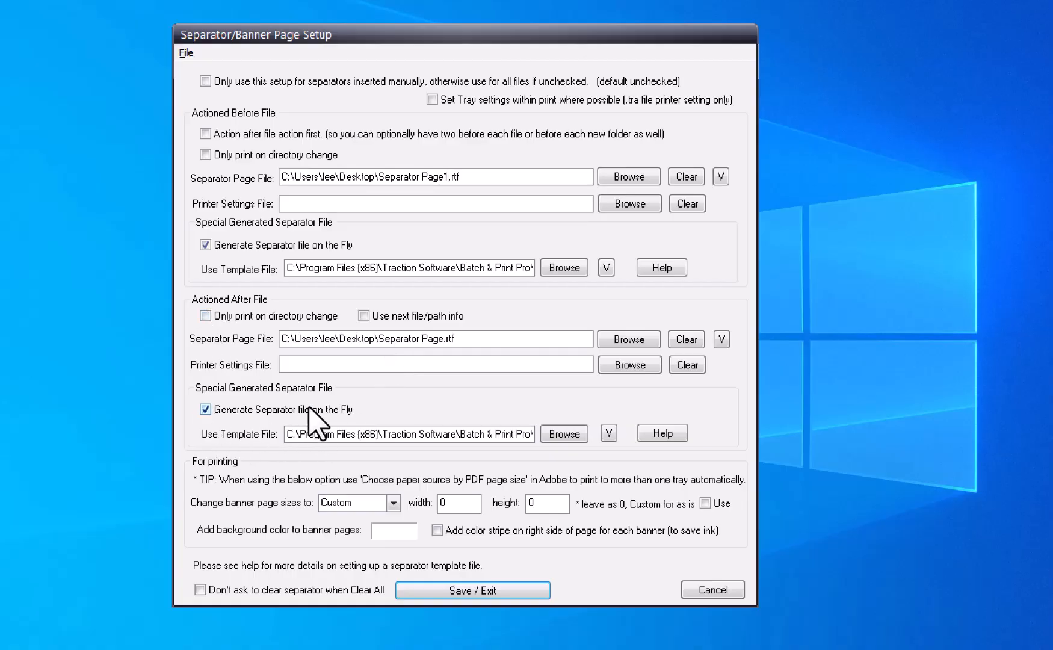
pyautogui.moveTo(492, 433); pyautogui.dragTo(608, 434)
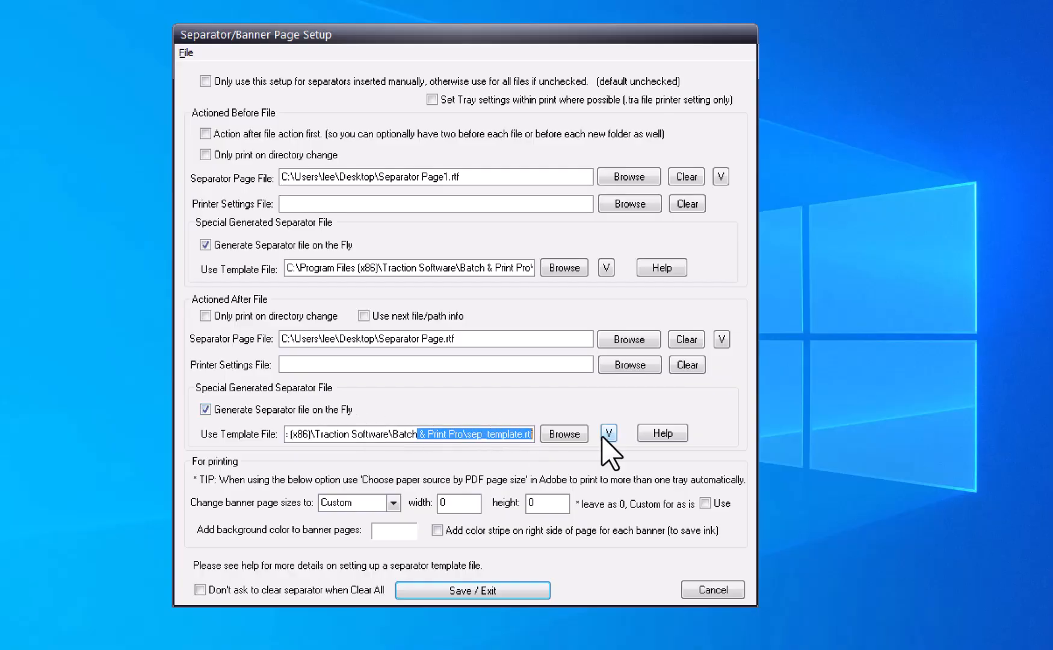
pyautogui.click(446, 341)
pyautogui.write('2')
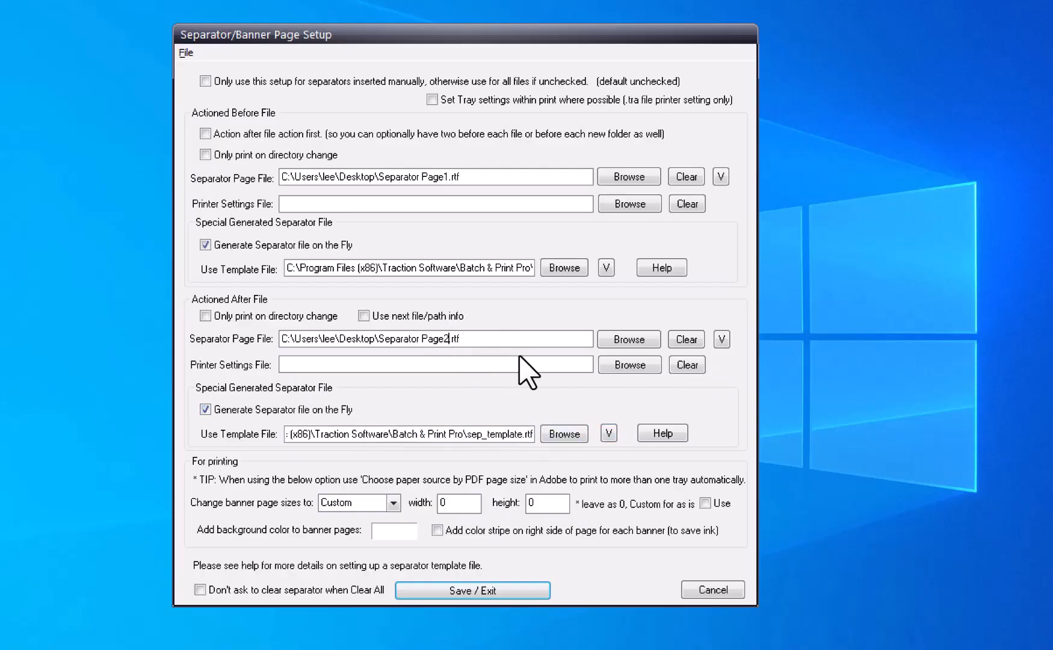
# Enable tray settings within print and assign Tray 2.tra as the printer settings file for the before-file separator.
pyautogui.click(515, 365)
pyautogui.click(432, 100)
pyautogui.click(639, 206)
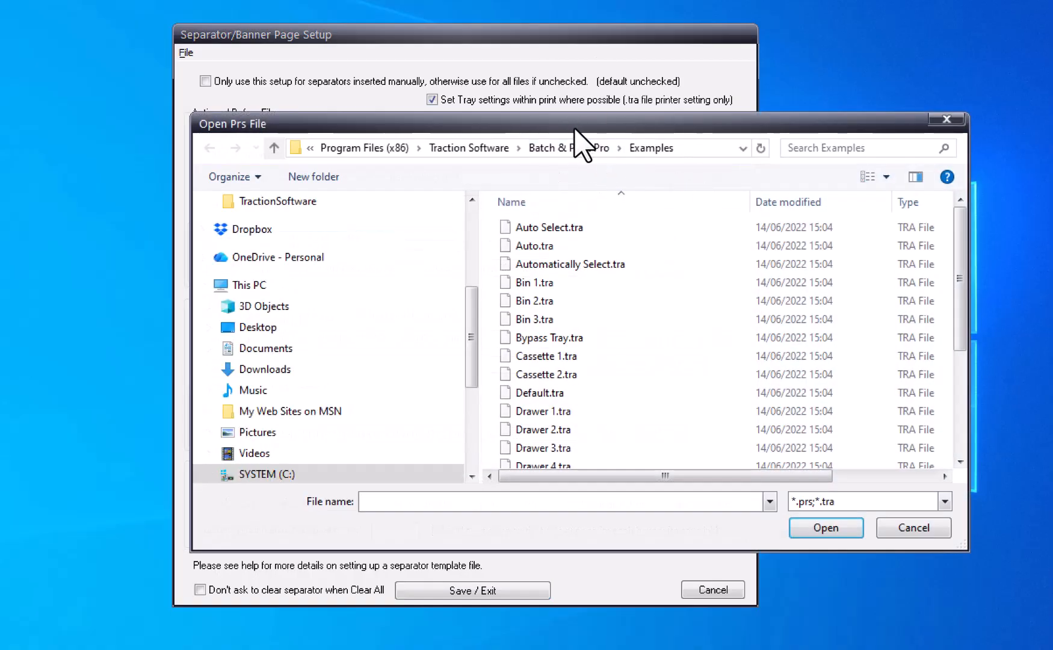
pyautogui.moveTo(573, 127); pyautogui.dragTo(456, 133)
pyautogui.scroll(-3, 842, 295)
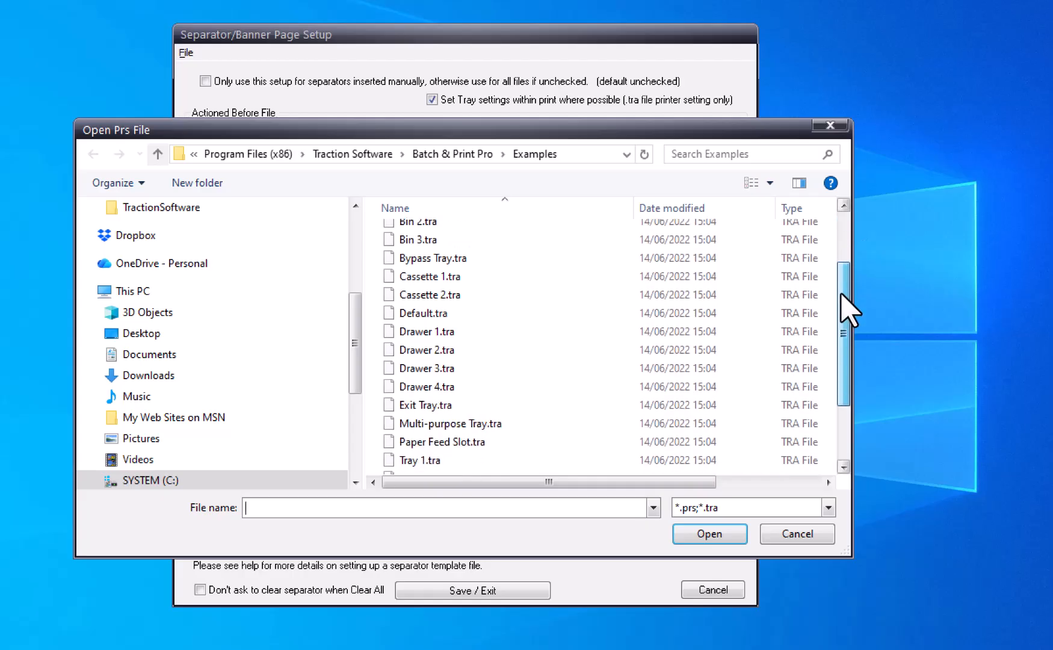
pyautogui.doubleClick(431, 391)
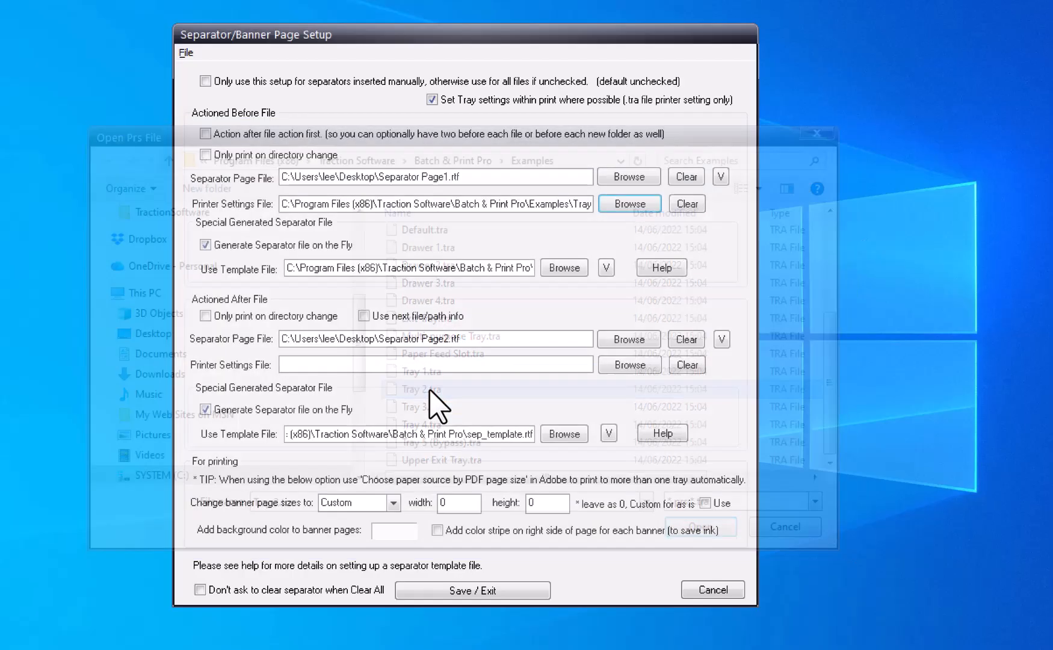
pyautogui.moveTo(568, 205); pyautogui.dragTo(631, 204)
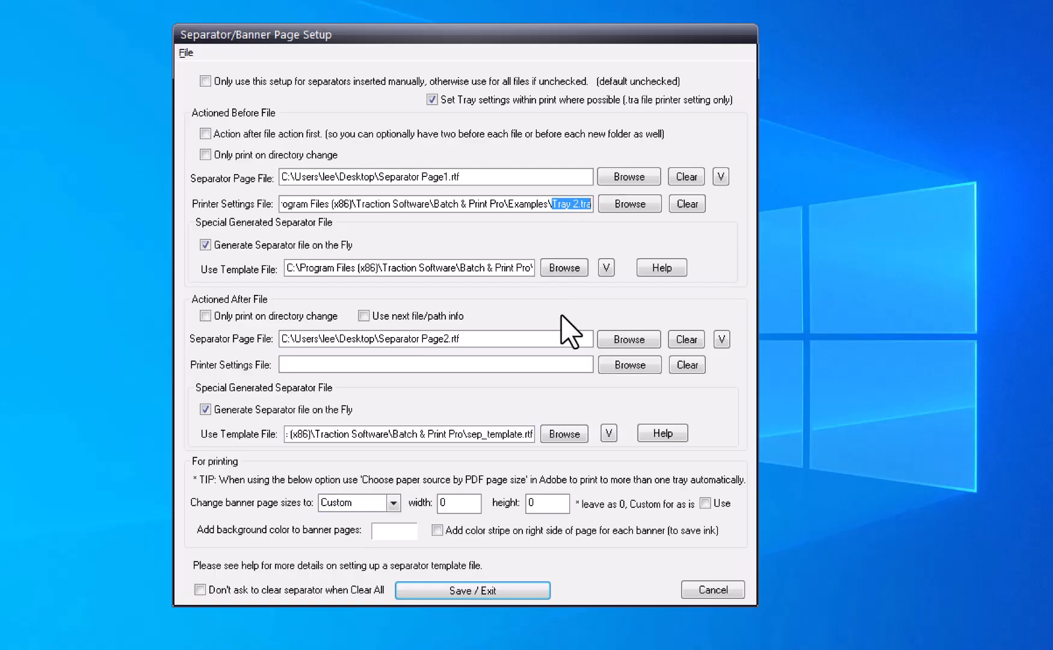
# Assign Tray 2.tra as the printer settings file for the after-file separator and save the separator setup.
pyautogui.click(633, 363)
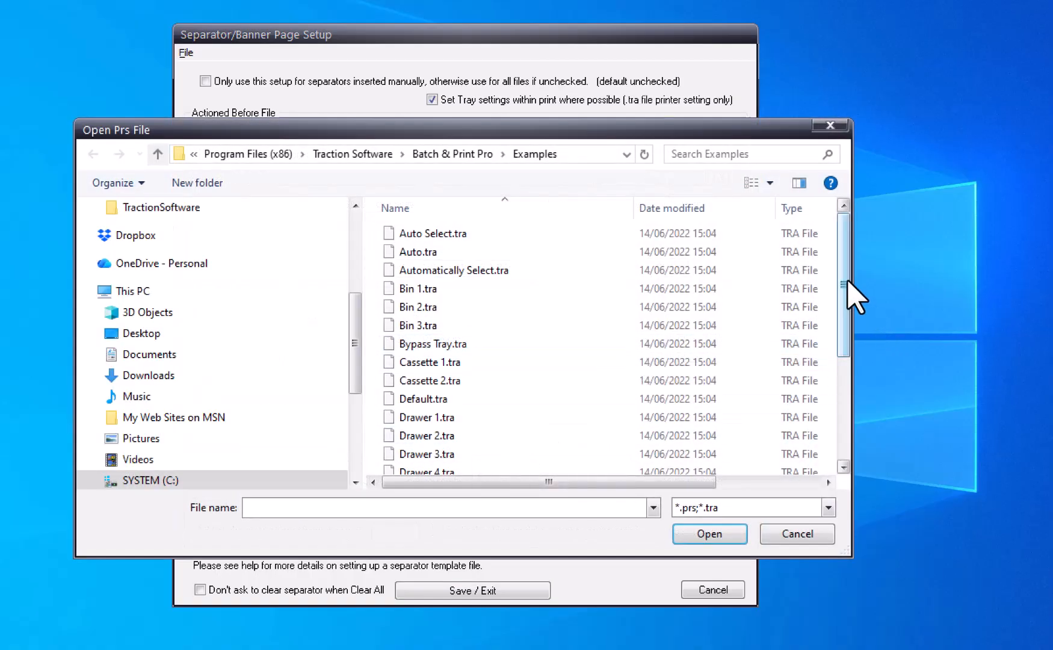
pyautogui.moveTo(846, 298); pyautogui.dragTo(846, 405)
pyautogui.doubleClick(423, 391)
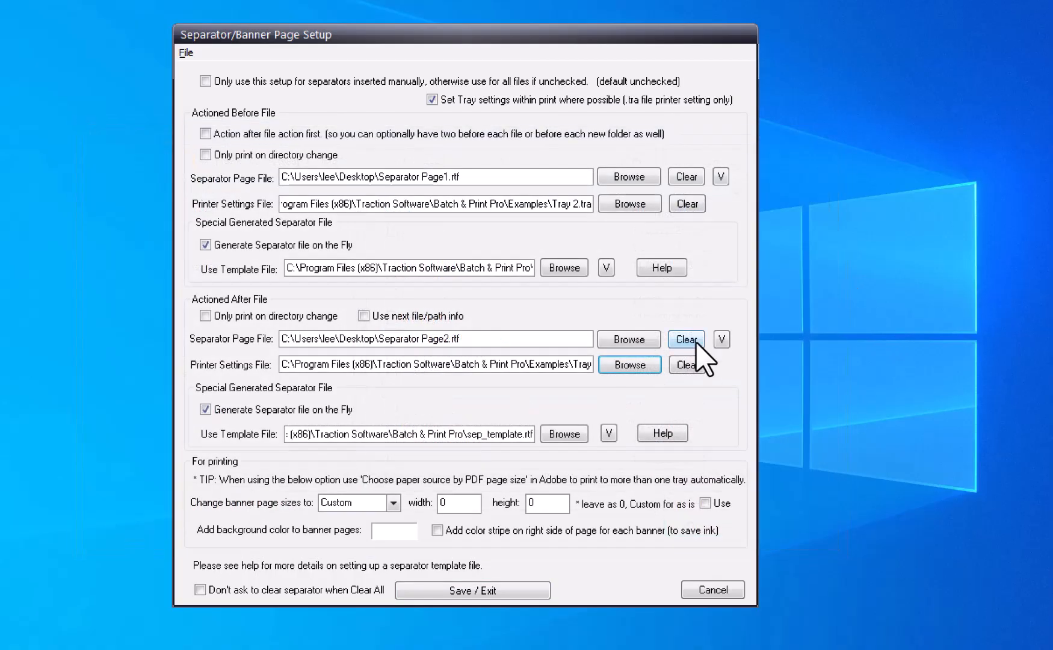
pyautogui.moveTo(570, 368); pyautogui.dragTo(720, 376)
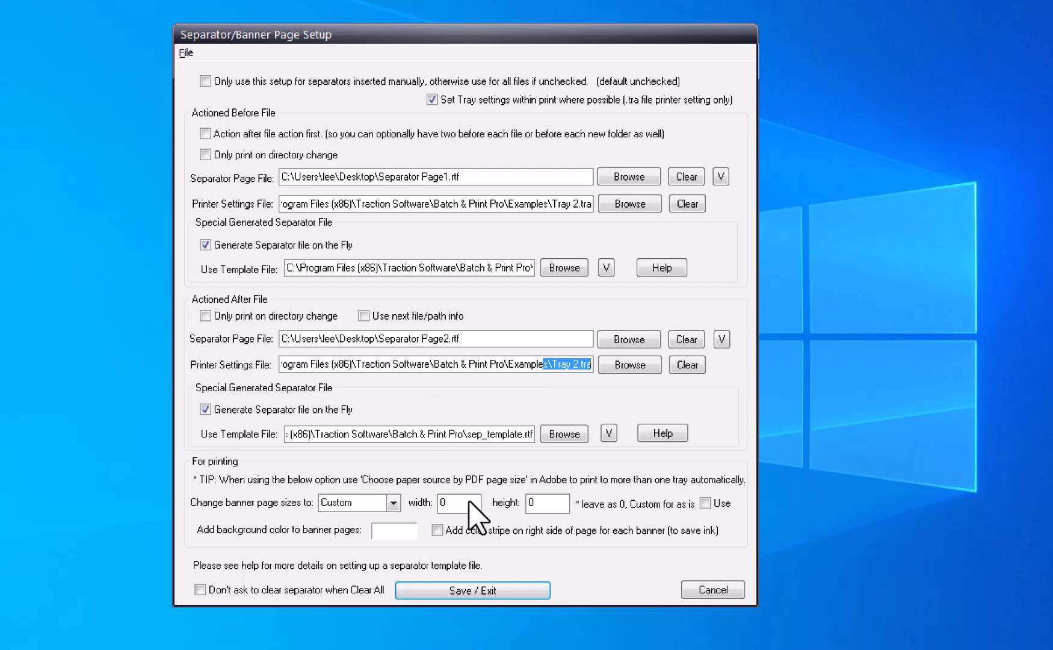
pyautogui.click(498, 335)
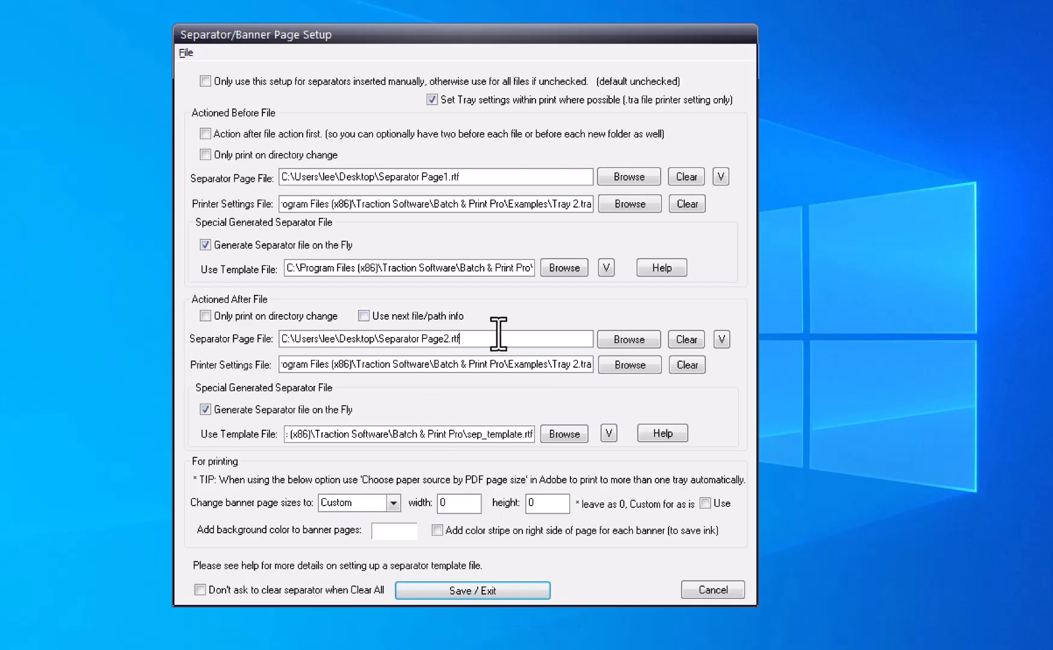
pyautogui.click(490, 593)
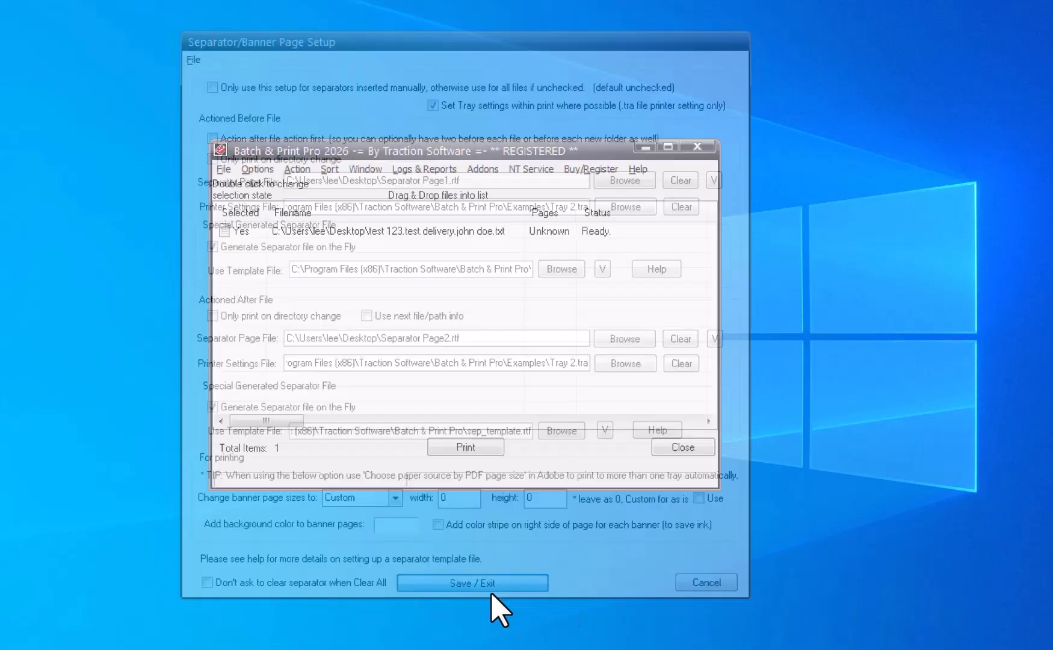
# Set the batch printer to Xerox WorkCentre 5855 PS with A4 paper, portrait orientation and Tray 1 as the source.
pyautogui.click(223, 169)
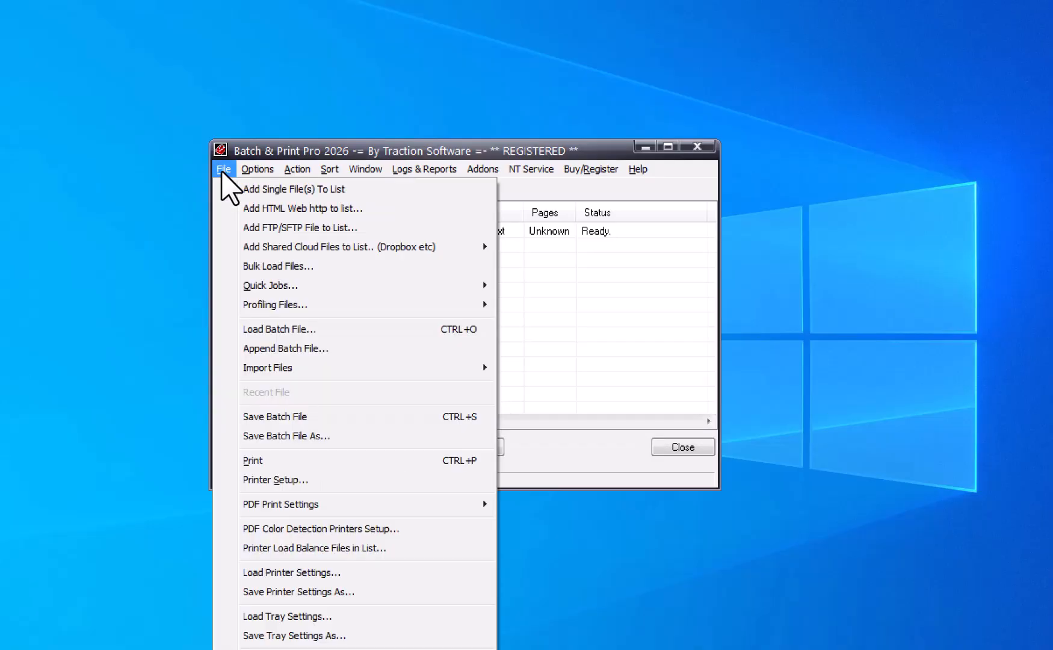
pyautogui.click(330, 477)
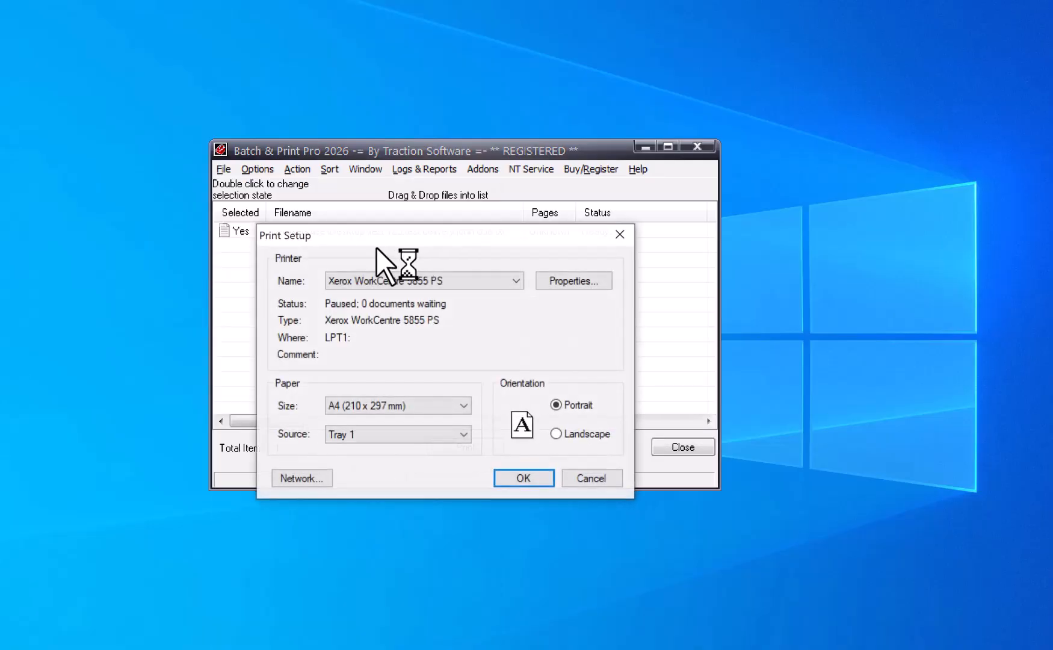
pyautogui.click(526, 479)
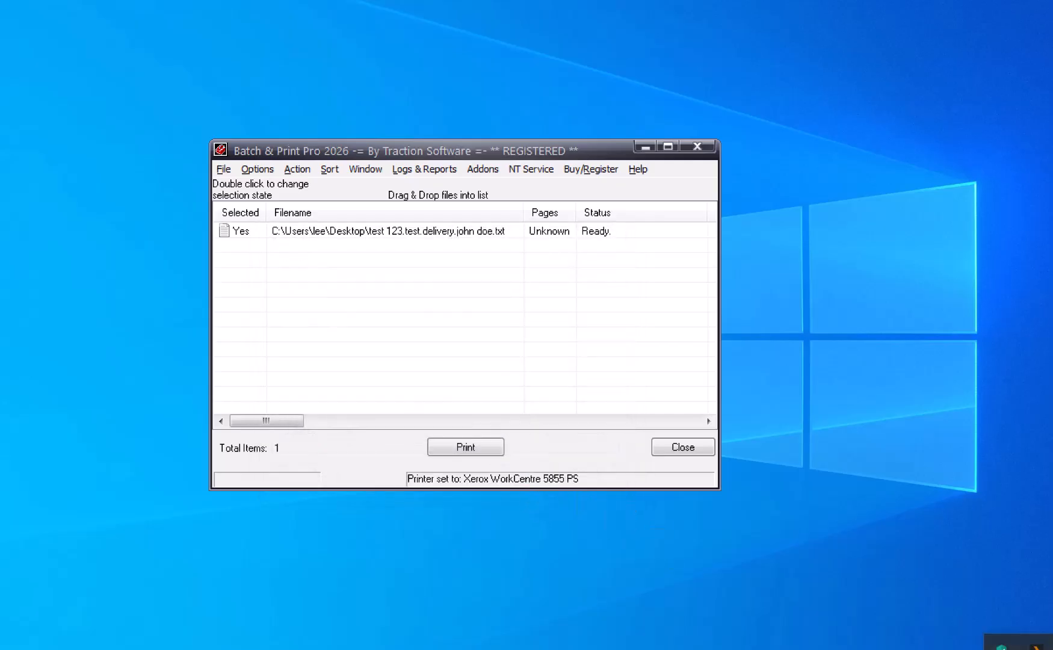
# Switch to Spool Queue Viewer++ and open the Xerox WorkCentre 5855 PS print queue in a clear spot.
pyautogui.doubleClick(1037, 648)
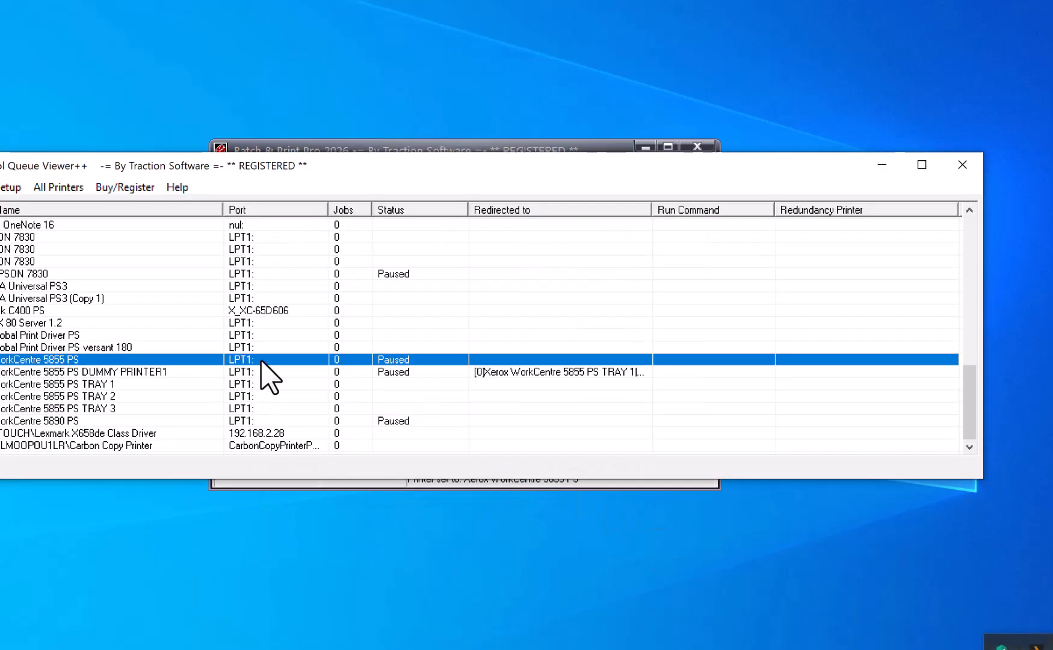
pyautogui.doubleClick(261, 360)
pyautogui.moveTo(151, 180); pyautogui.dragTo(264, 278)
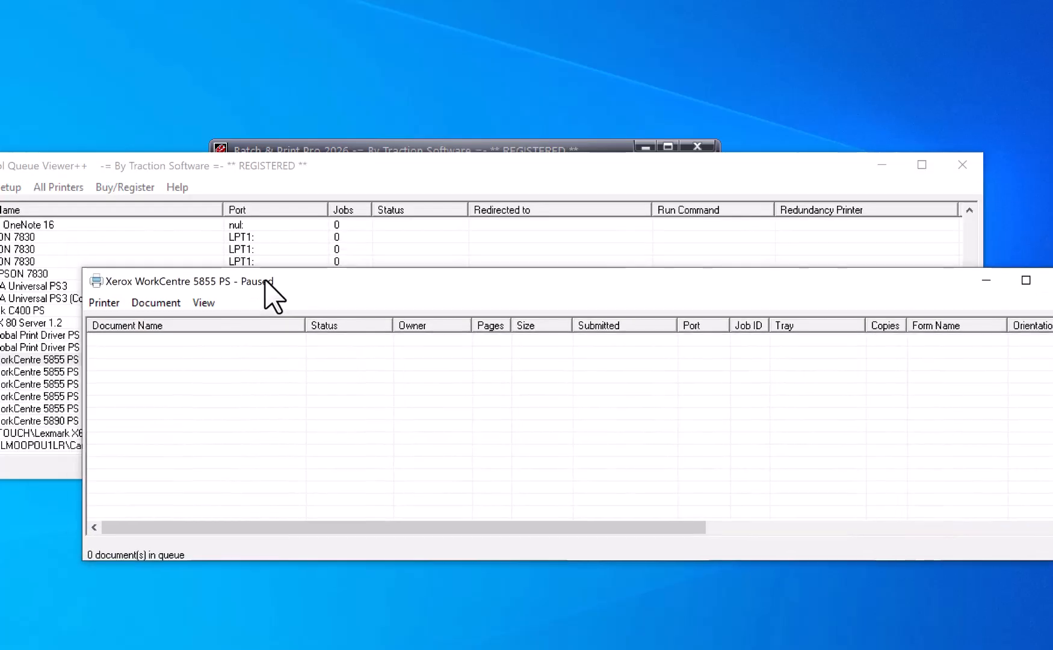
# Print the listed text file from Batch & Print Pro and bring the printer's queue back into view.
pyautogui.click(317, 148)
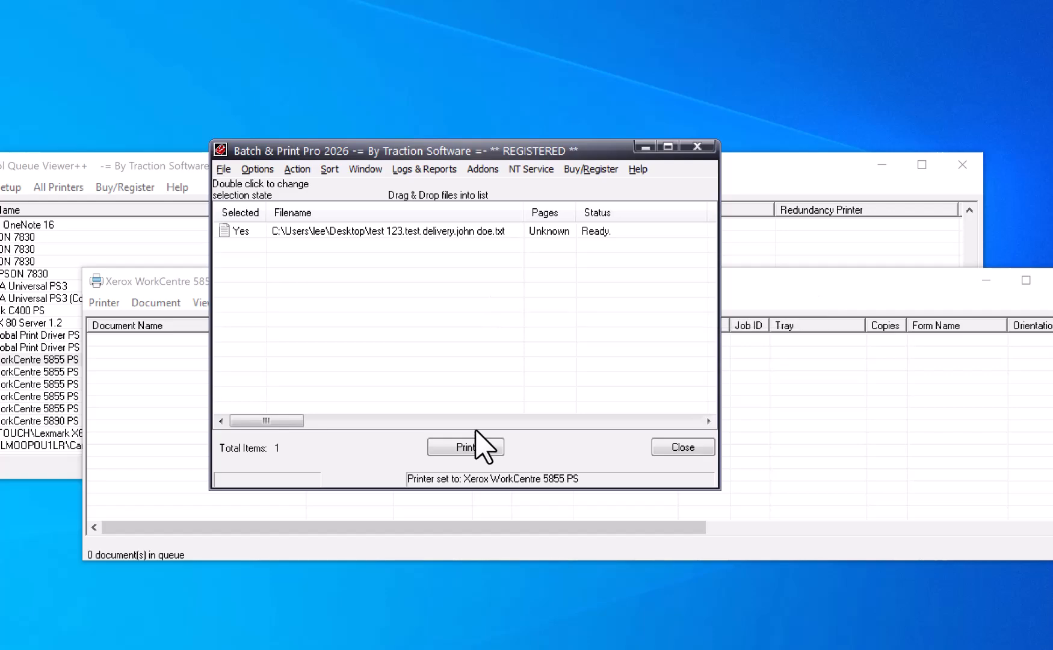
pyautogui.click(466, 448)
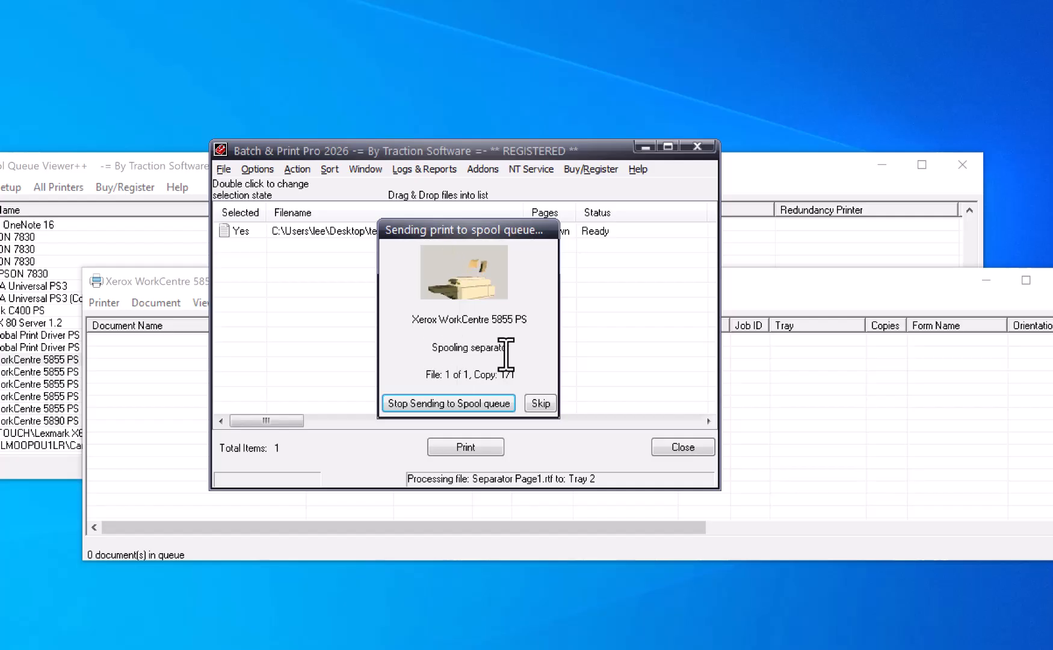
pyautogui.click(152, 462)
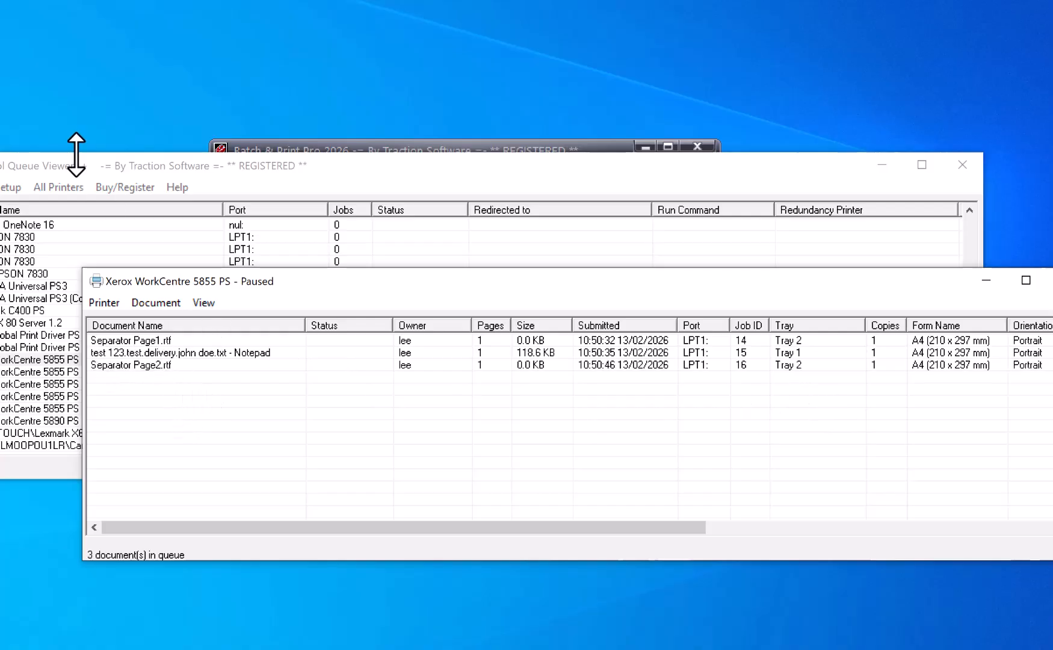
pyautogui.moveTo(54, 165); pyautogui.dragTo(89, 163)
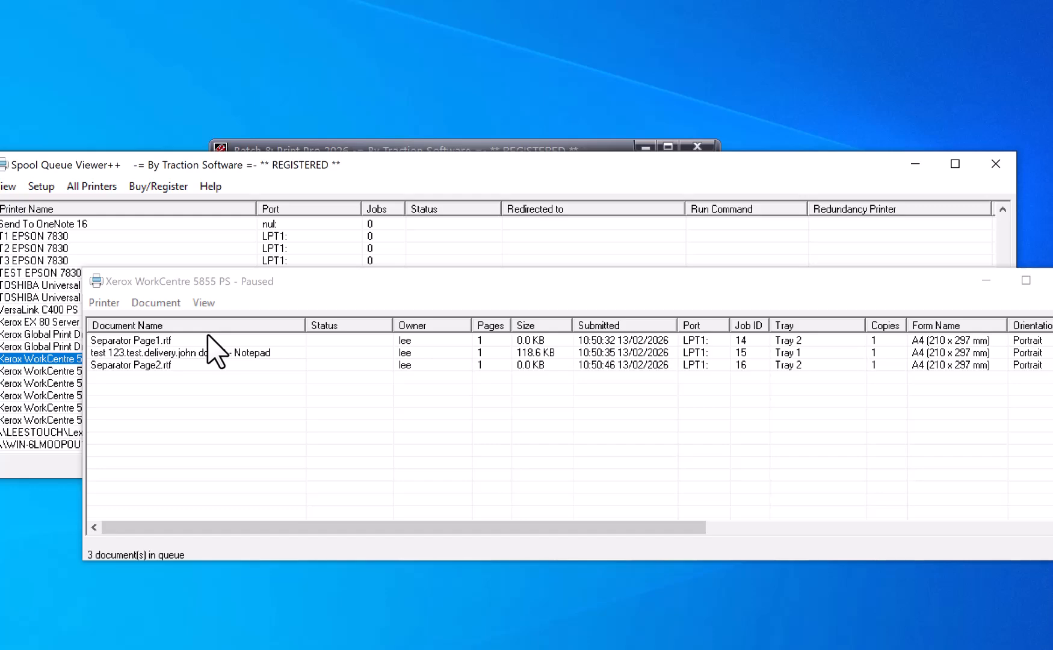
# Preview the queued Separator Page1.rtf job as a PDF, read through the page and close it.
pyautogui.doubleClick(187, 340)
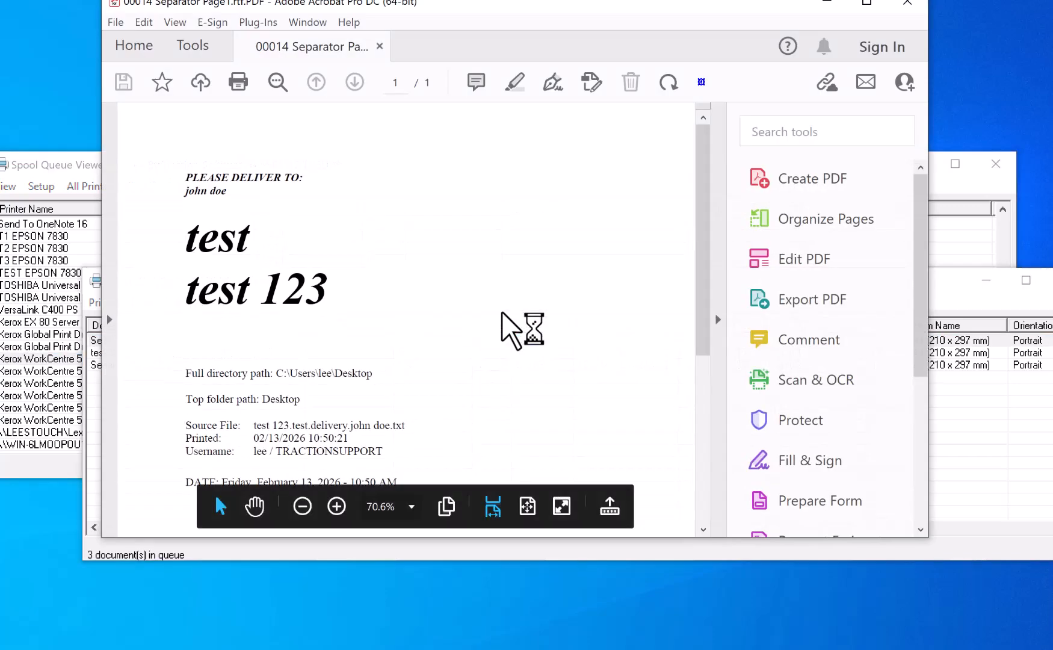
pyautogui.moveTo(705, 171); pyautogui.dragTo(701, 220)
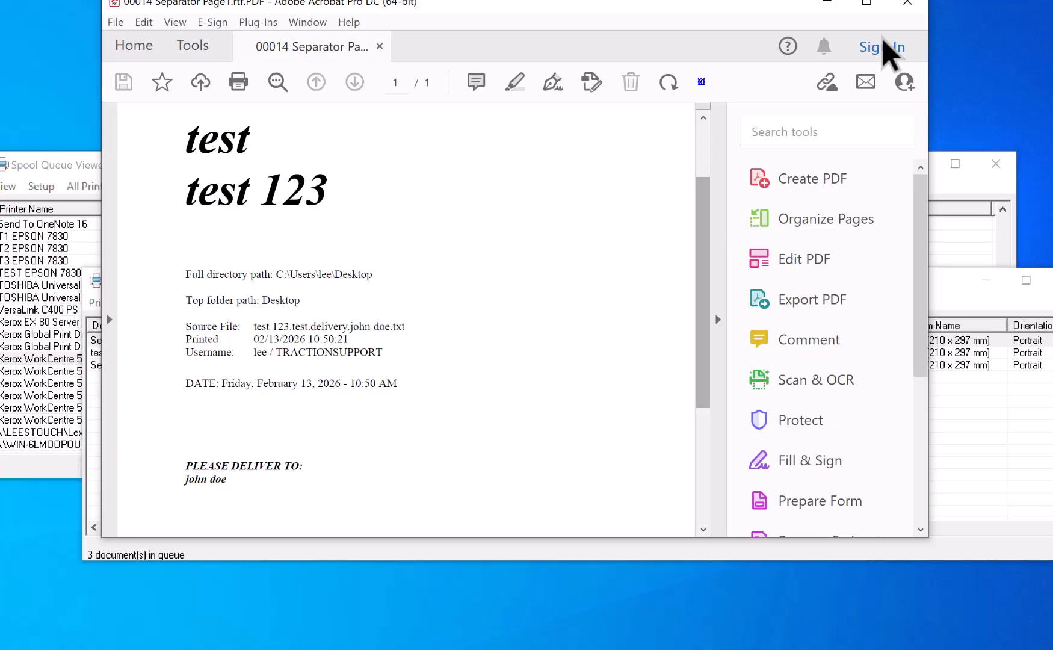
pyautogui.click(908, 5)
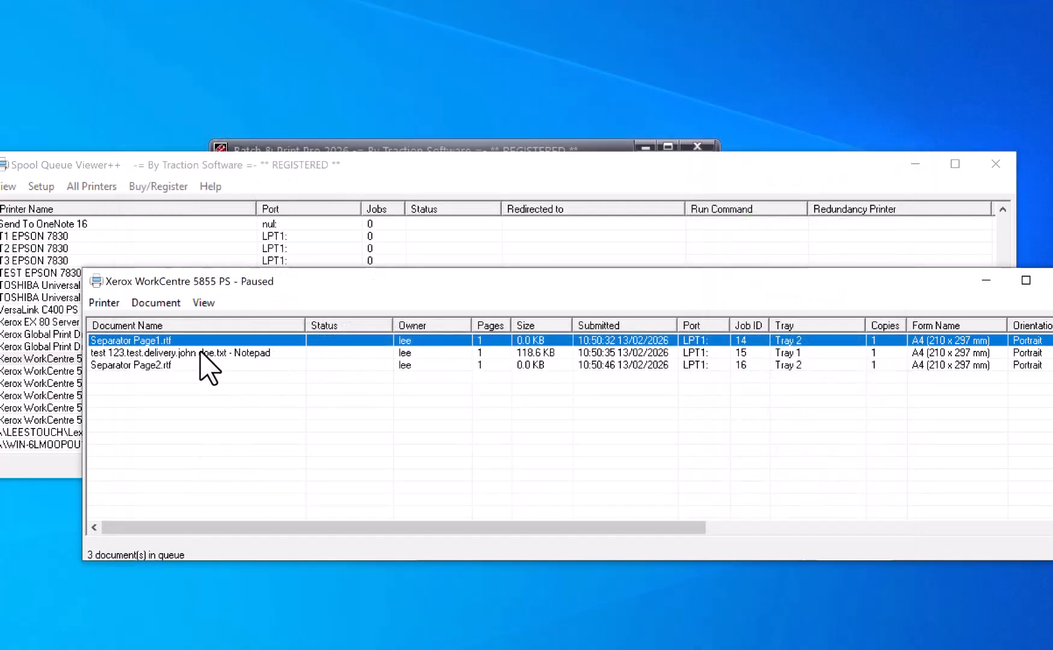
# Check the queued text file's entry, then preview the Separator Page2.rtf job to its lower part and close it.
pyautogui.click(275, 353)
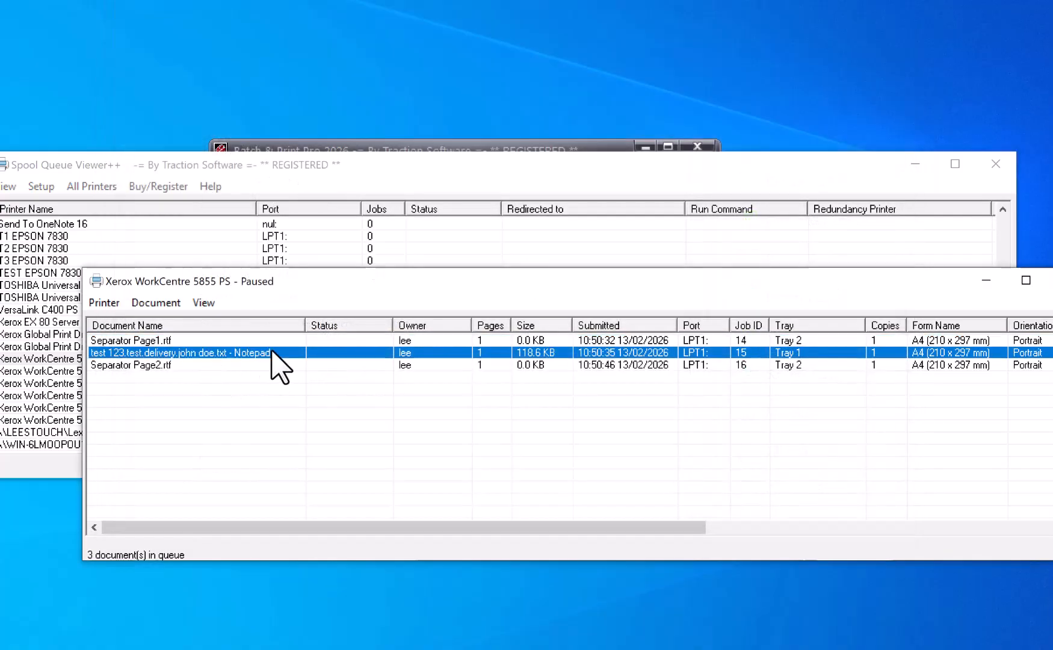
pyautogui.doubleClick(155, 365)
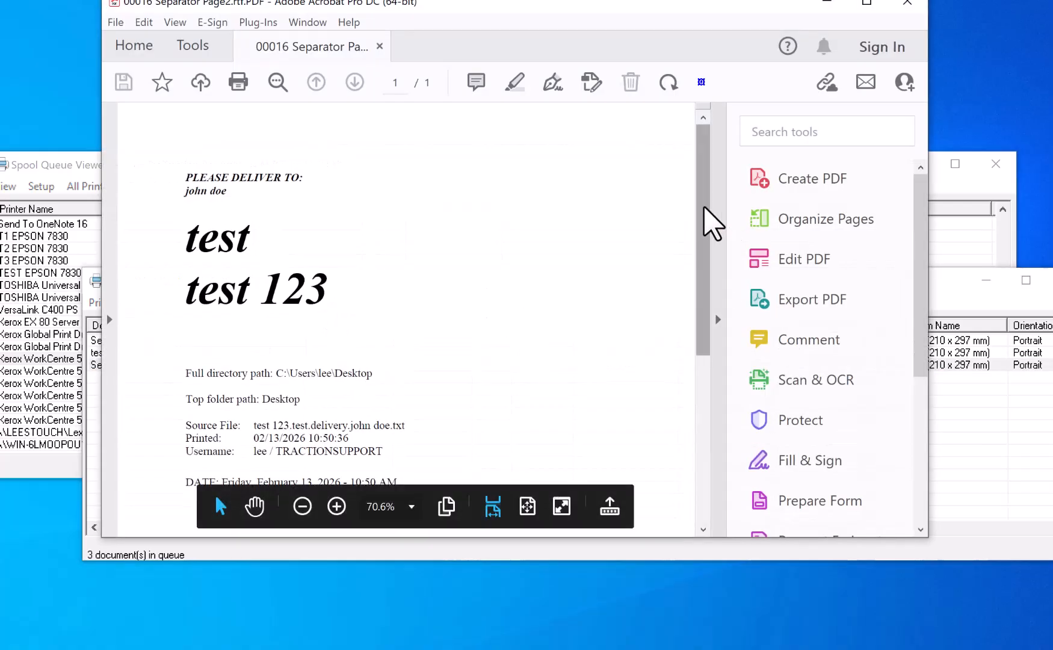
pyautogui.moveTo(708, 222)
pyautogui.mouseDown()
pyautogui.moveTo(690, 383)
pyautogui.moveTo(717, 323)
pyautogui.moveTo(712, 235)
pyautogui.mouseUp()
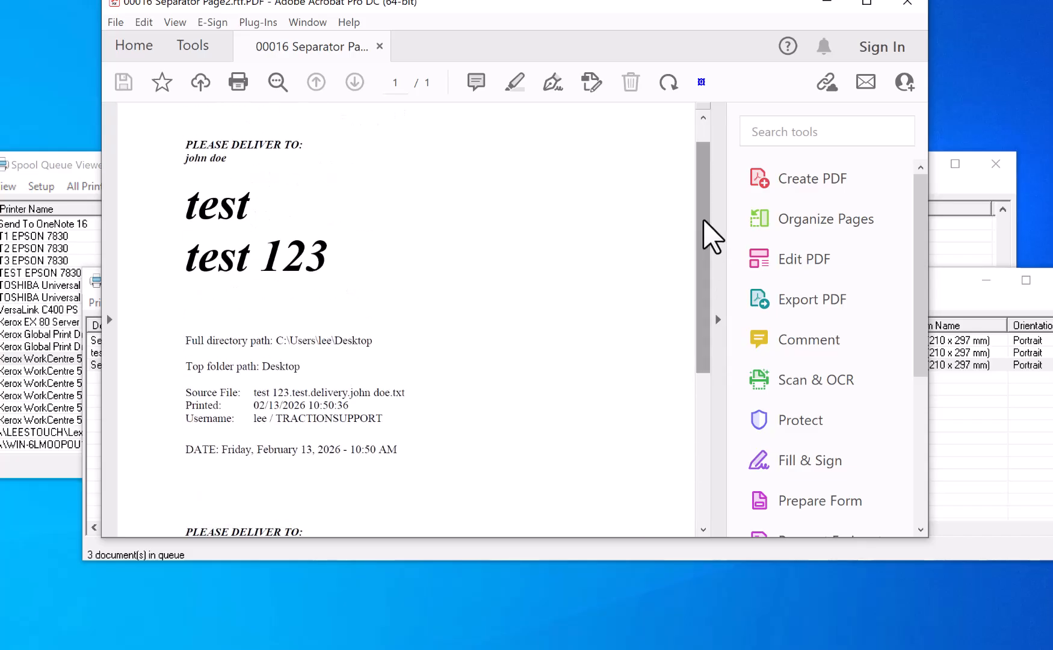
pyautogui.moveTo(712, 235); pyautogui.dragTo(705, 270)
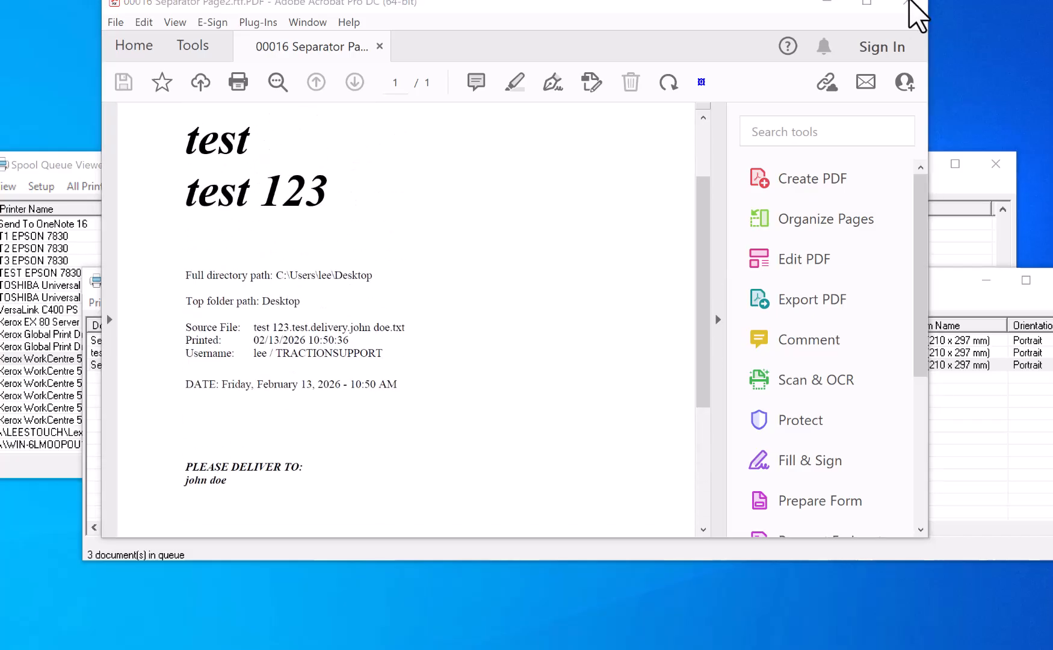
pyautogui.click(909, 2)
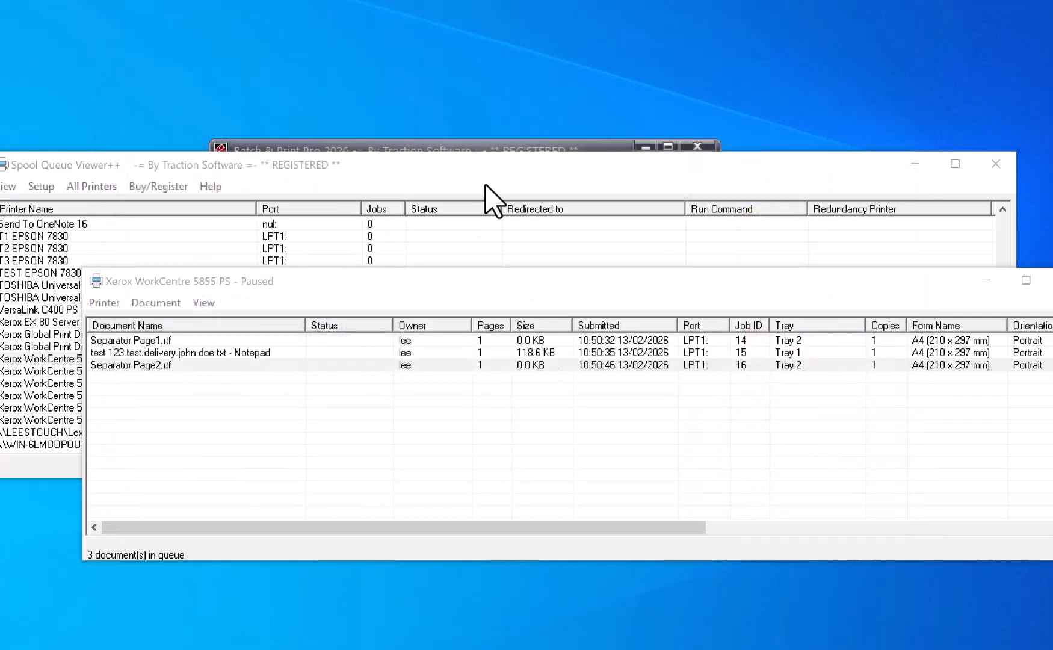
# In Batch & Print Pro's separator setup, turn off the generated after-file separator, clear its printer settings file and save the setup.
pyautogui.click(478, 148)
pyautogui.click(257, 169)
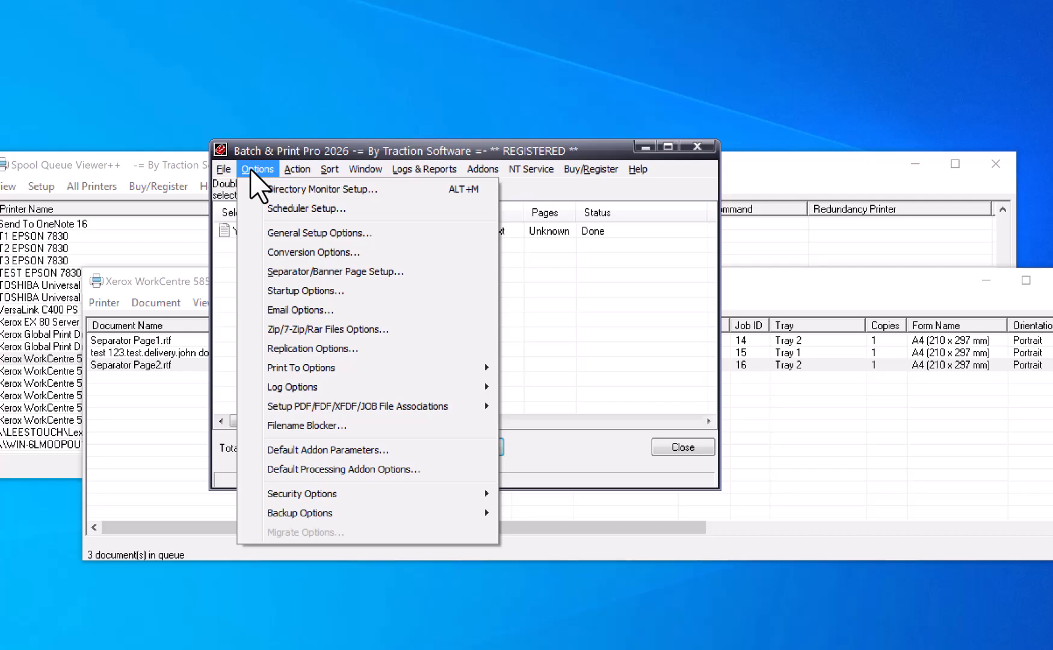
pyautogui.click(313, 273)
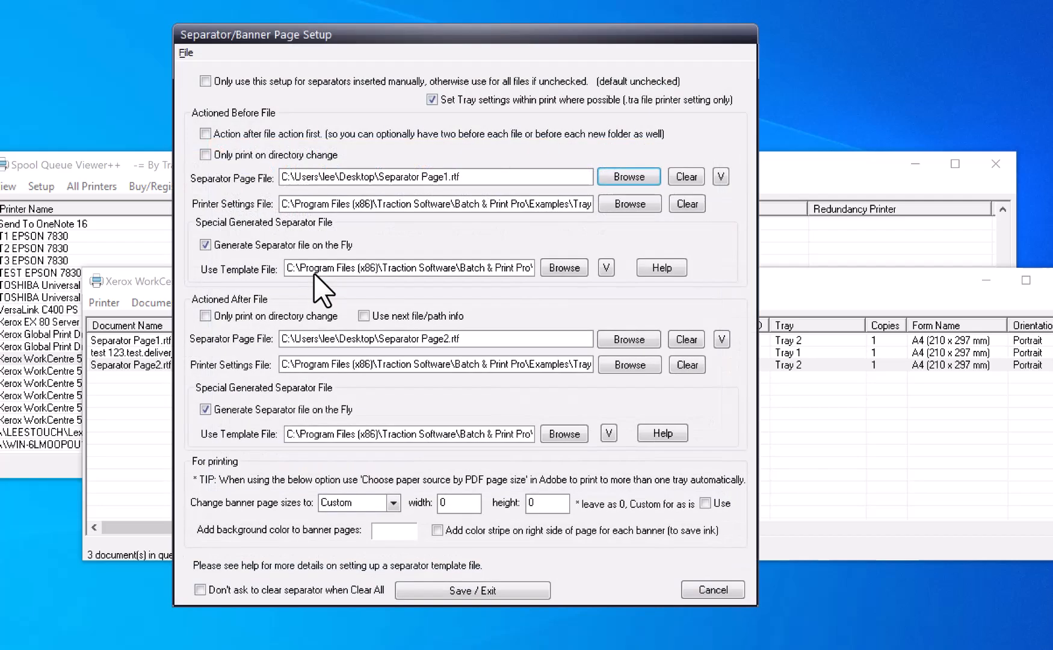
pyautogui.click(205, 410)
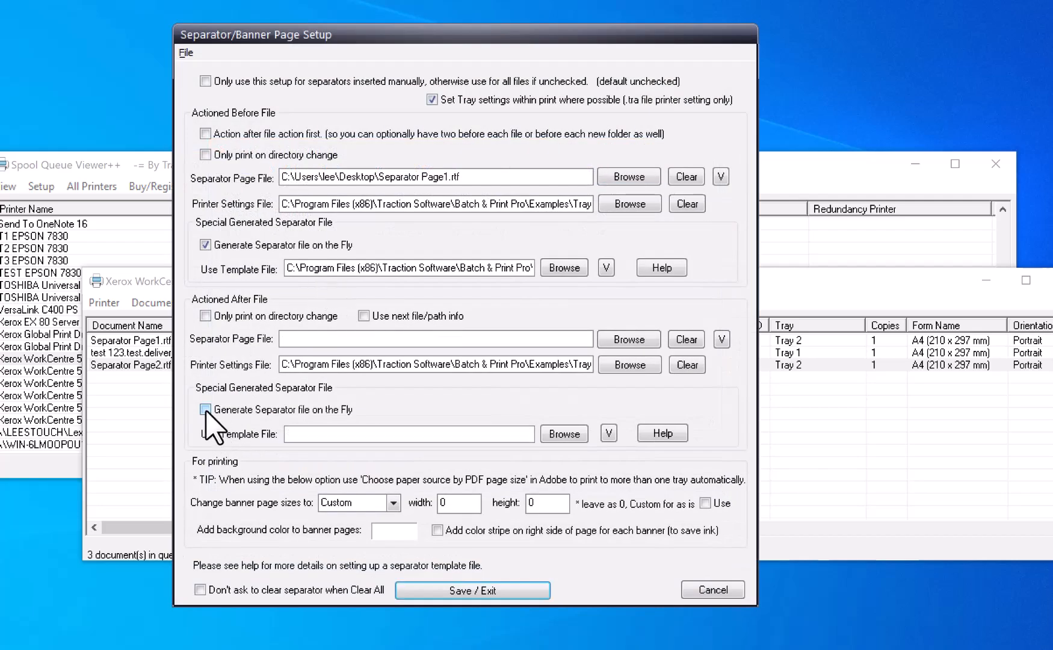
pyautogui.moveTo(282, 364); pyautogui.dragTo(606, 356)
pyautogui.click(692, 365)
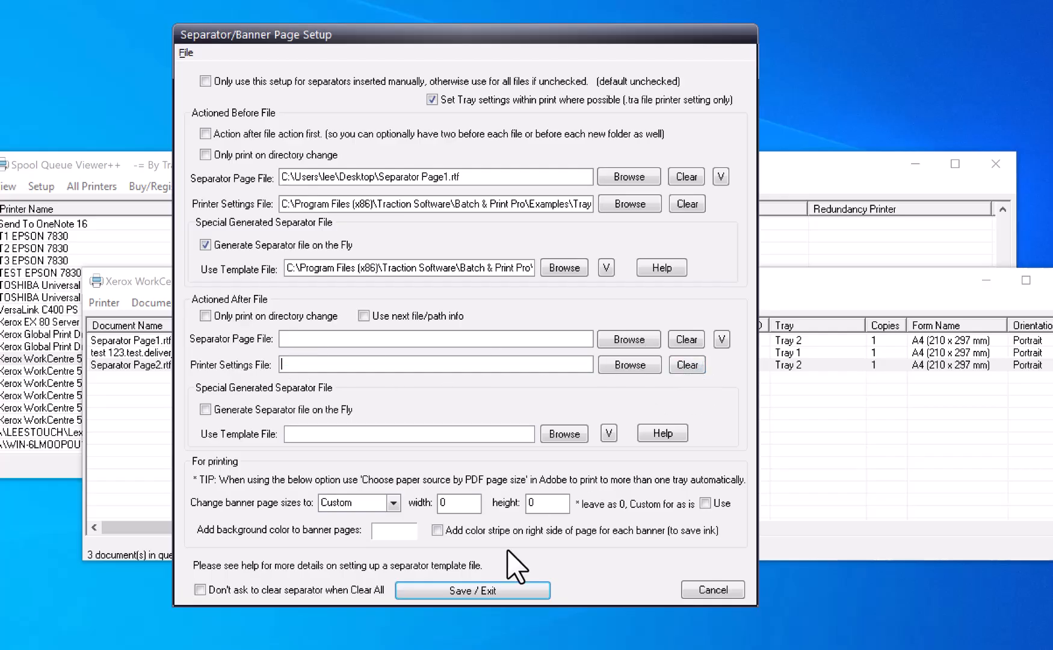
pyautogui.click(448, 590)
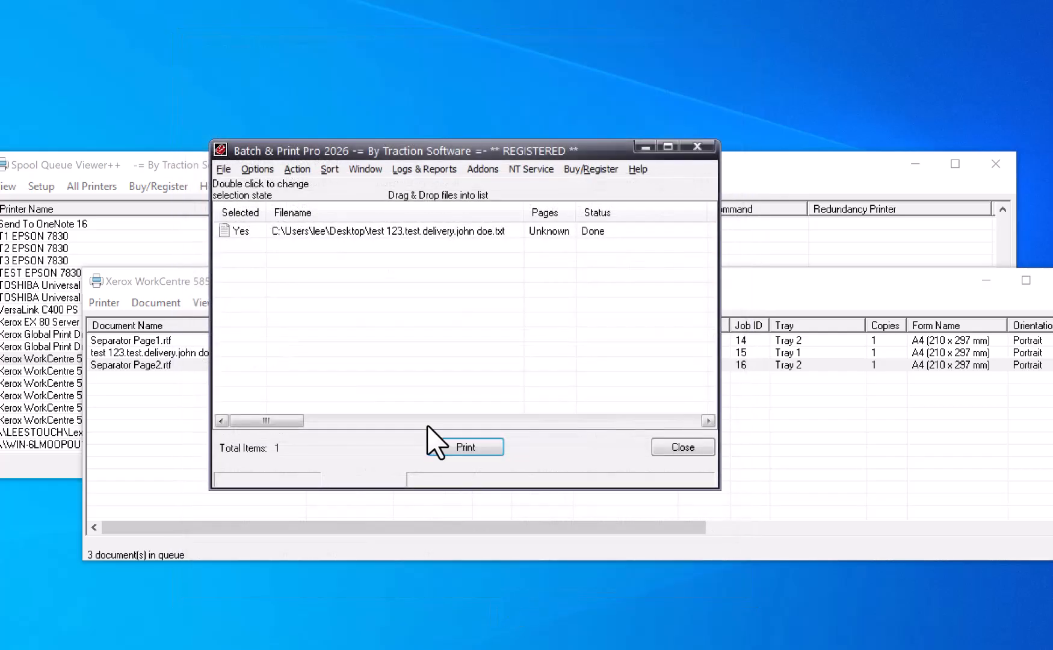
# Print the listed text file again and check its new jobs in the Xerox WorkCentre 5855 PS queue in Spool Queue Viewer++.
pyautogui.click(476, 449)
pyautogui.click(282, 469)
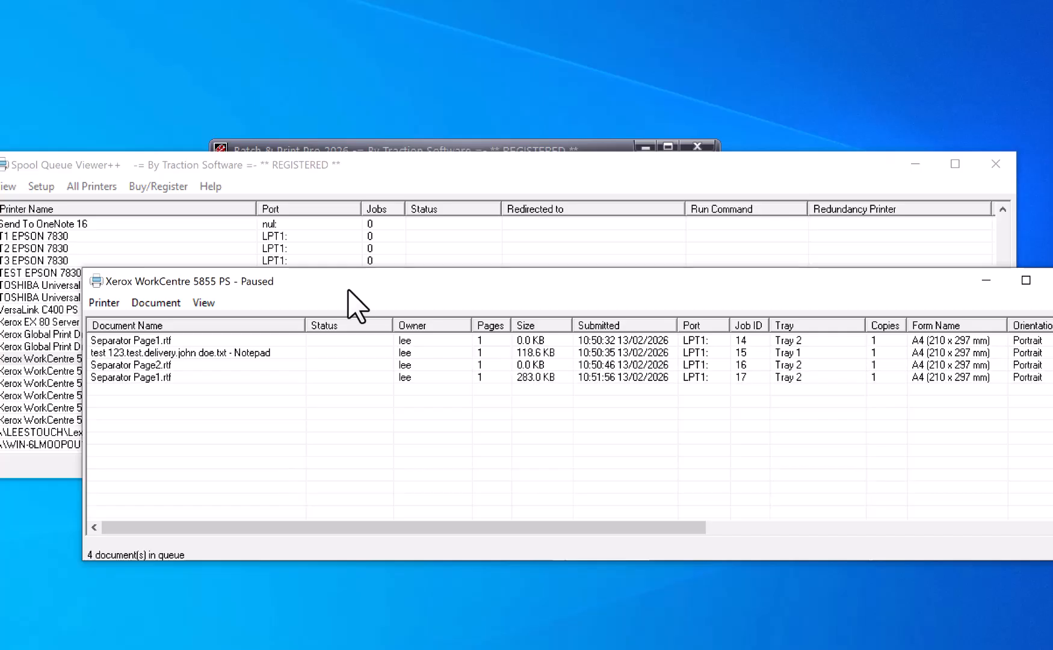
pyautogui.click(170, 379)
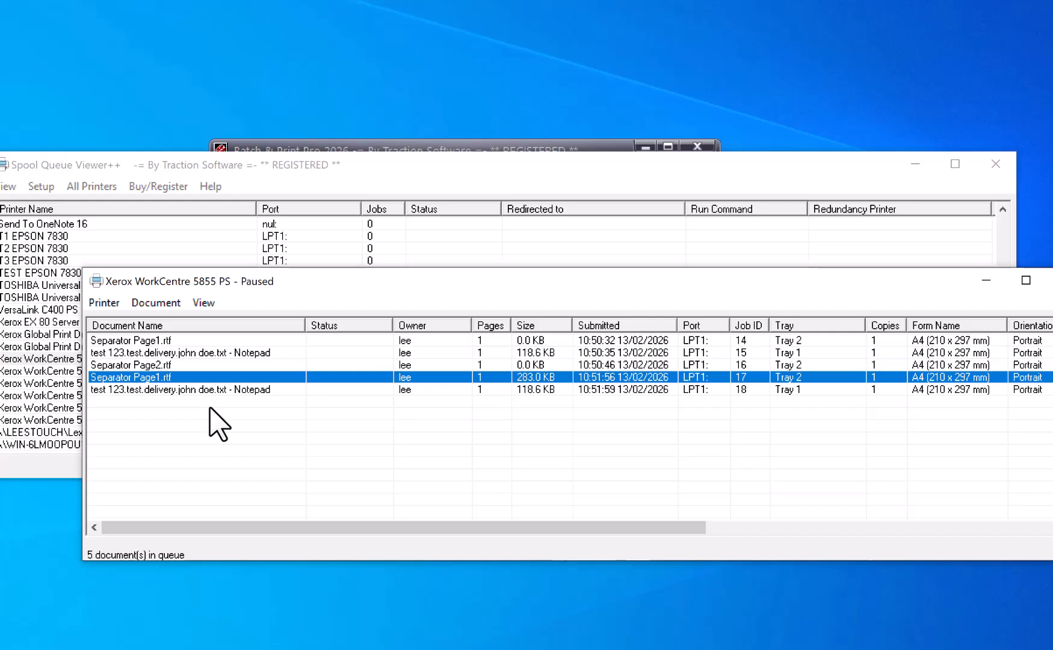
pyautogui.click(203, 391)
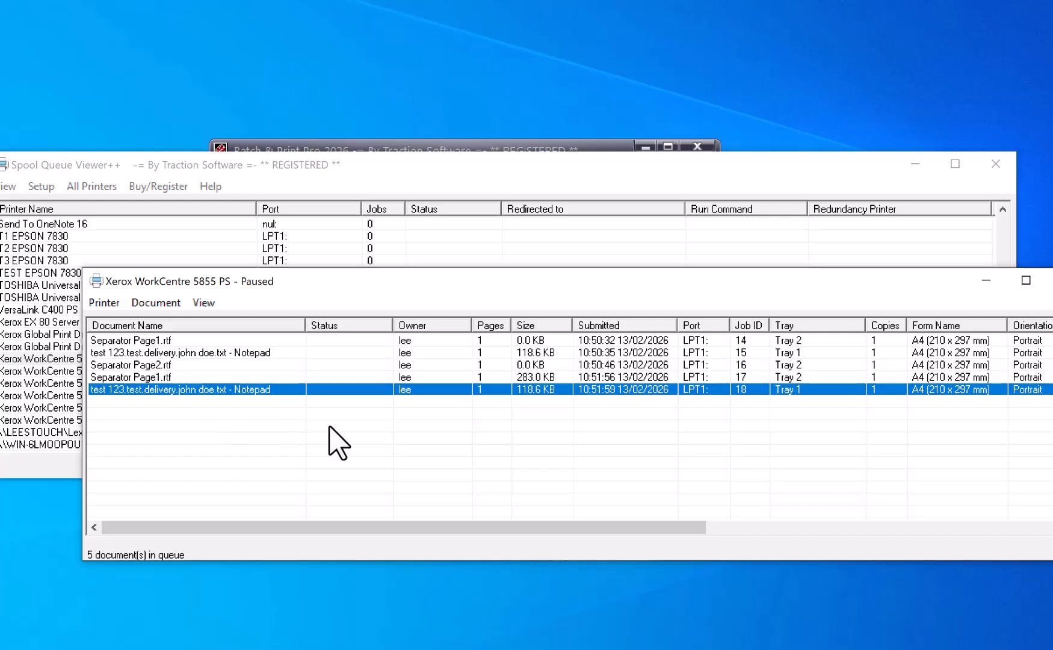
pyautogui.click(385, 147)
pyautogui.click(161, 471)
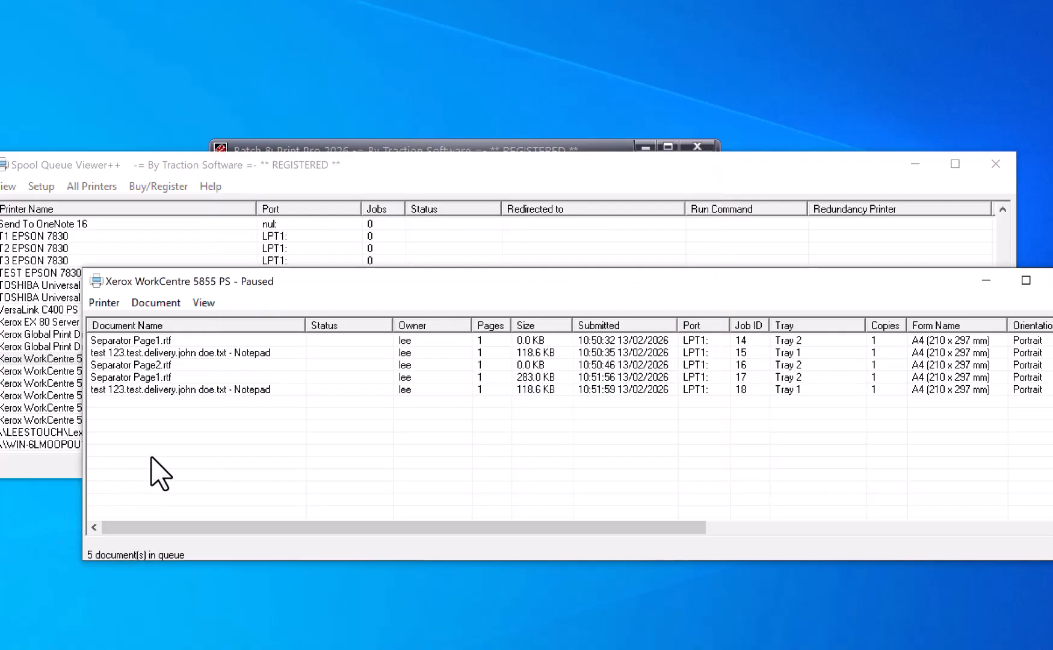
# Preview the newest Separator Page1.rtf job as a PDF, close it and select the text file's job that follows.
pyautogui.click(171, 377)
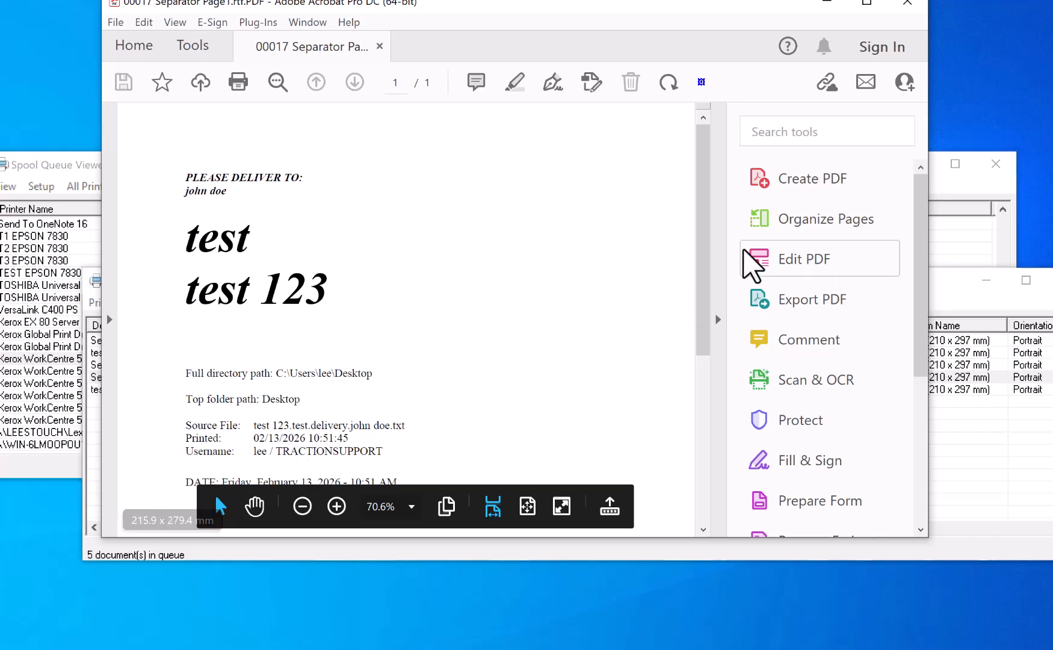
pyautogui.moveTo(704, 218); pyautogui.dragTo(680, 177)
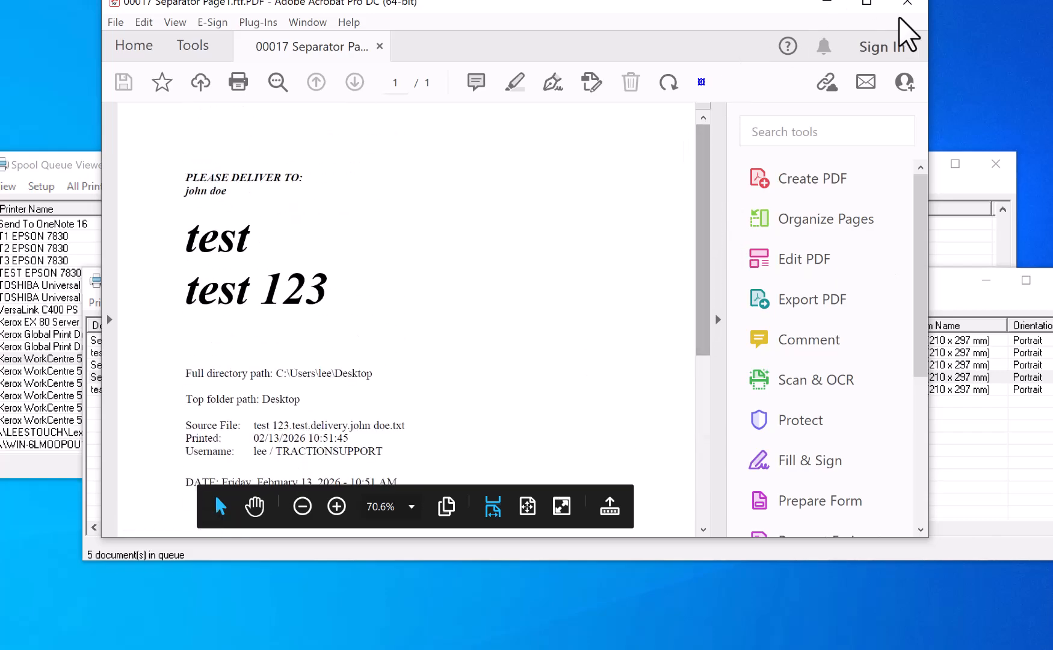
pyautogui.click(908, 4)
pyautogui.click(238, 389)
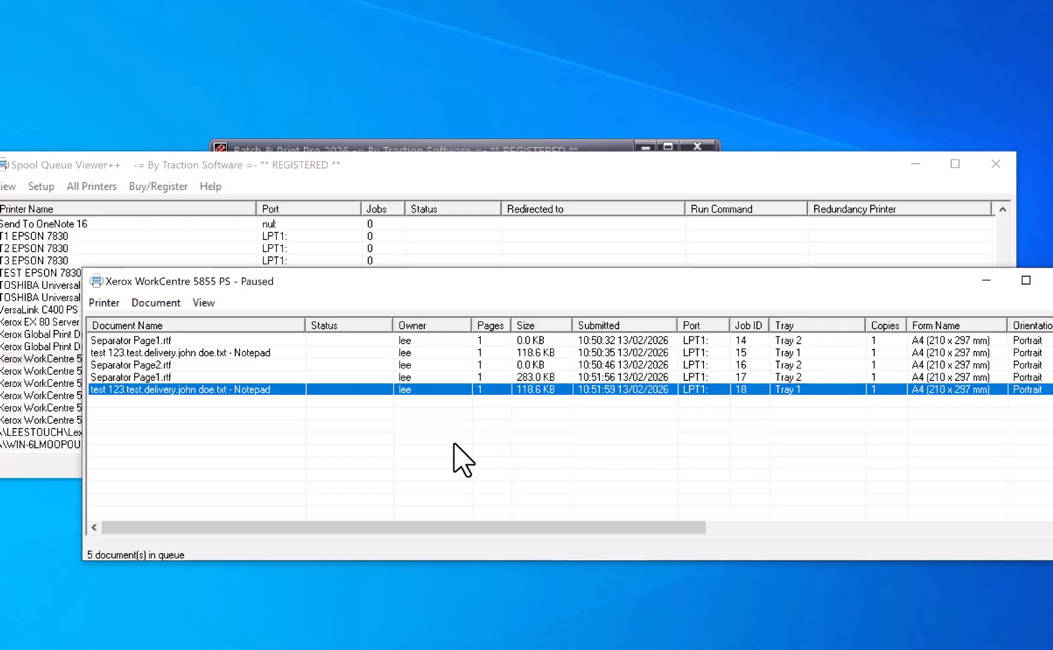
# Return to Batch & Print Pro's separator setup, view the before-file template sep_template.rtf, close it and save the setup.
pyautogui.click(253, 170)
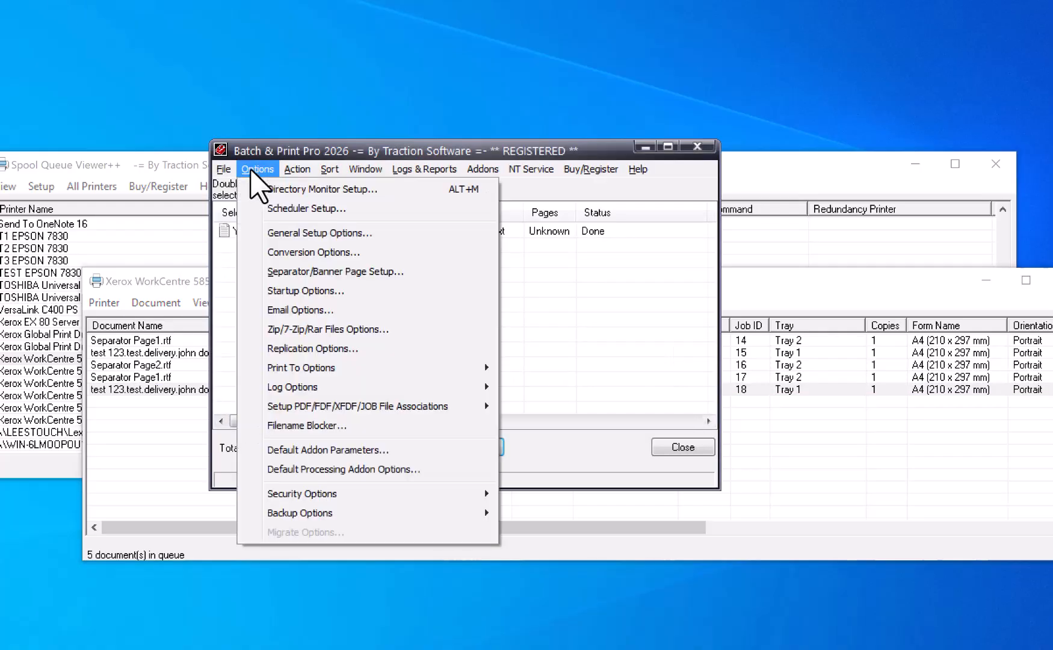
pyautogui.click(354, 271)
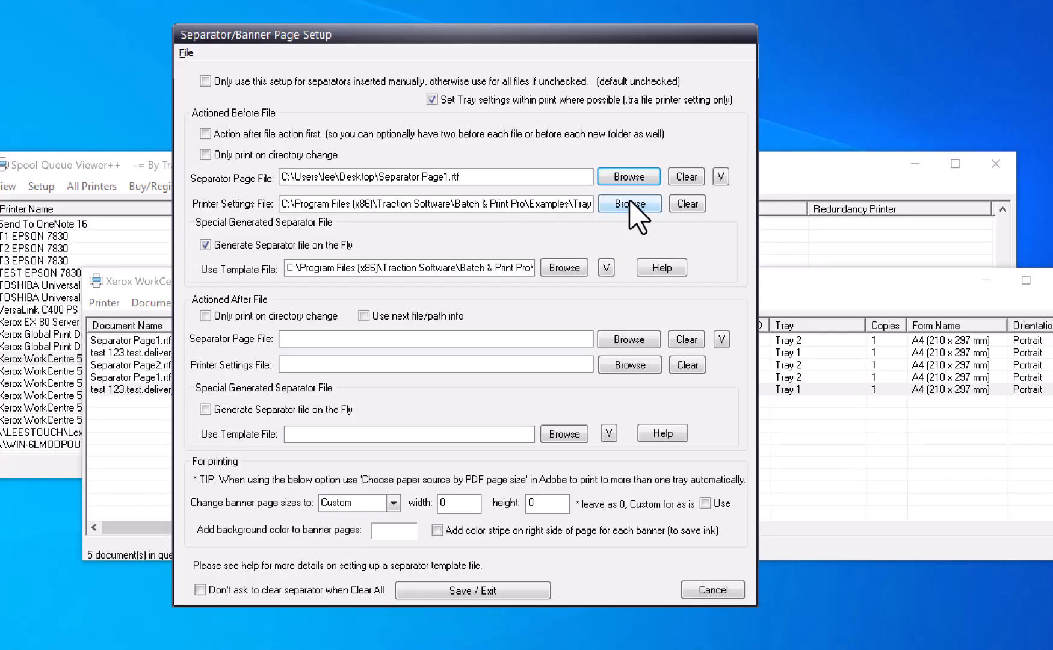
pyautogui.moveTo(489, 270); pyautogui.dragTo(615, 272)
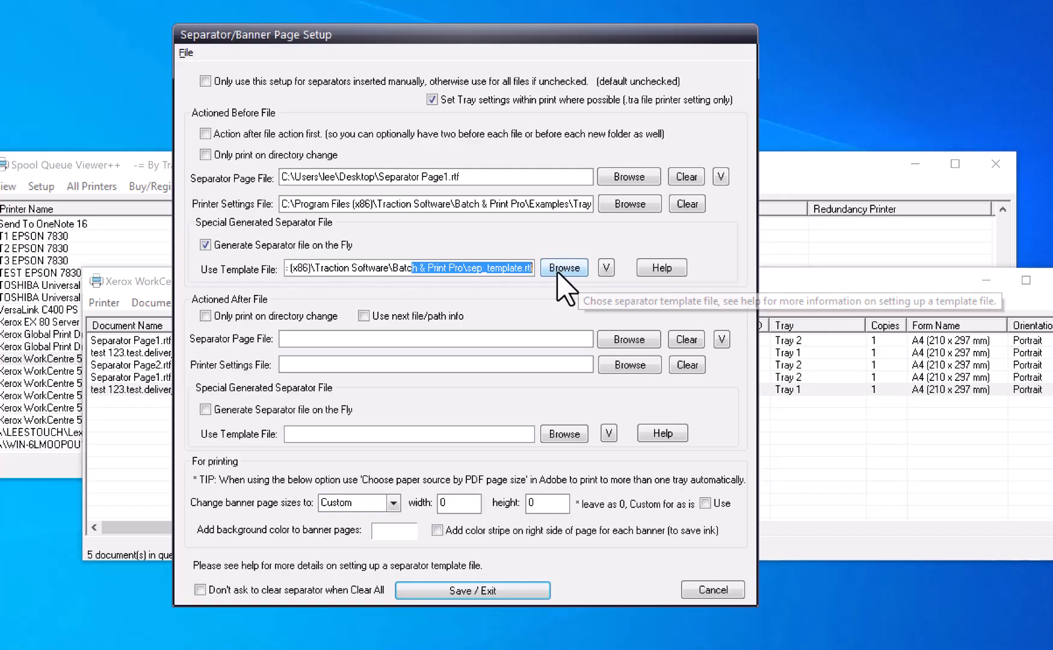
pyautogui.click(606, 268)
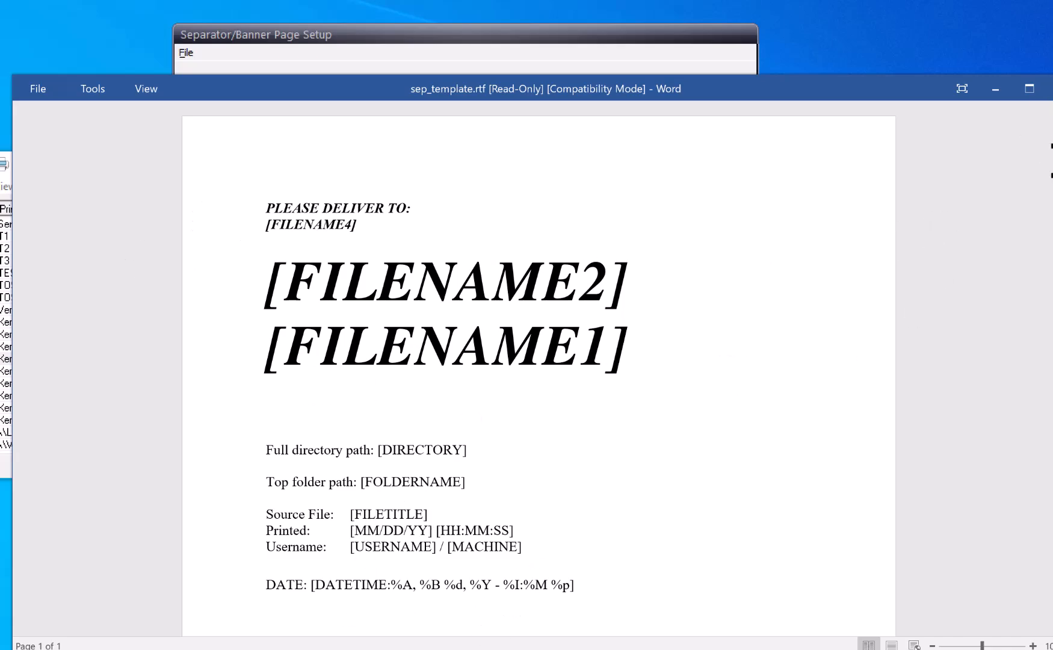
pyautogui.click(1050, 89)
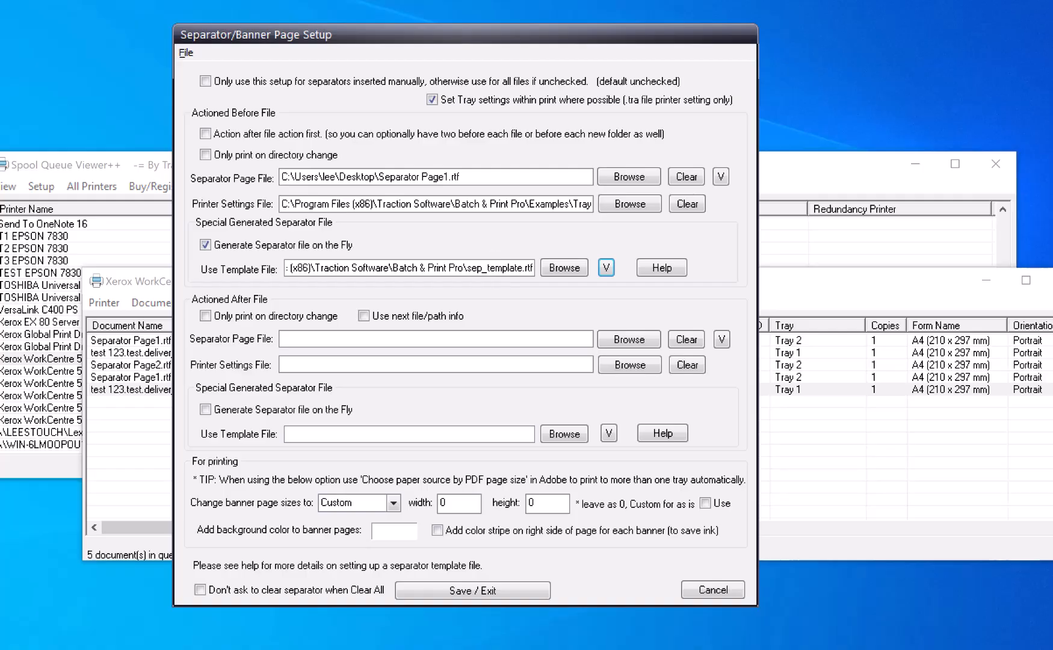
pyautogui.click(509, 588)
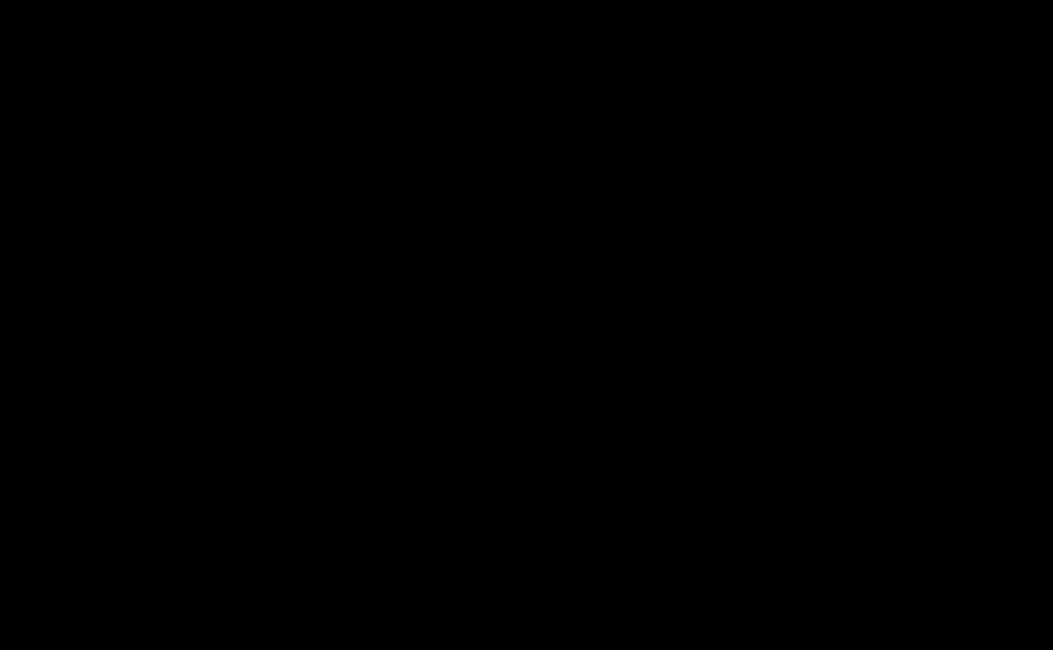